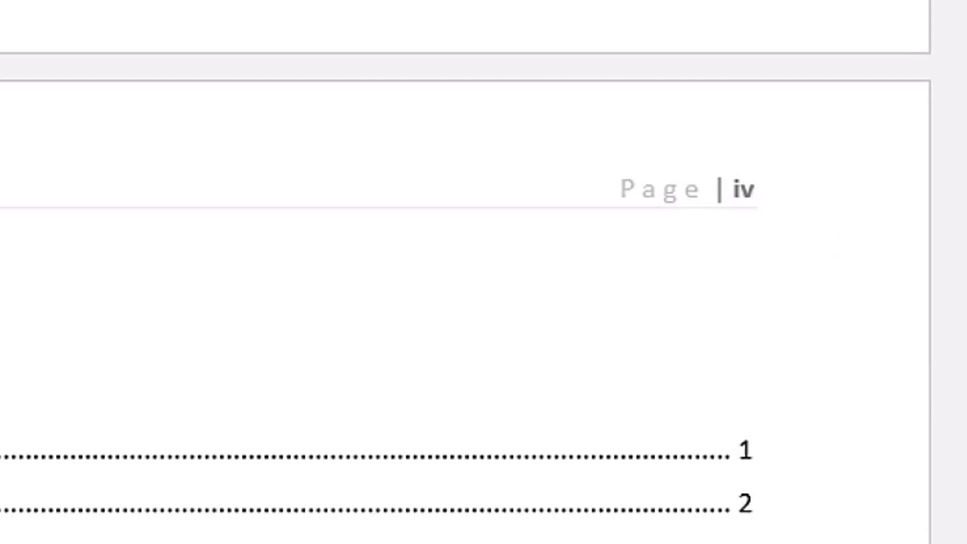
pyautogui.moveTo(958, 291); pyautogui.dragTo(961, 354)
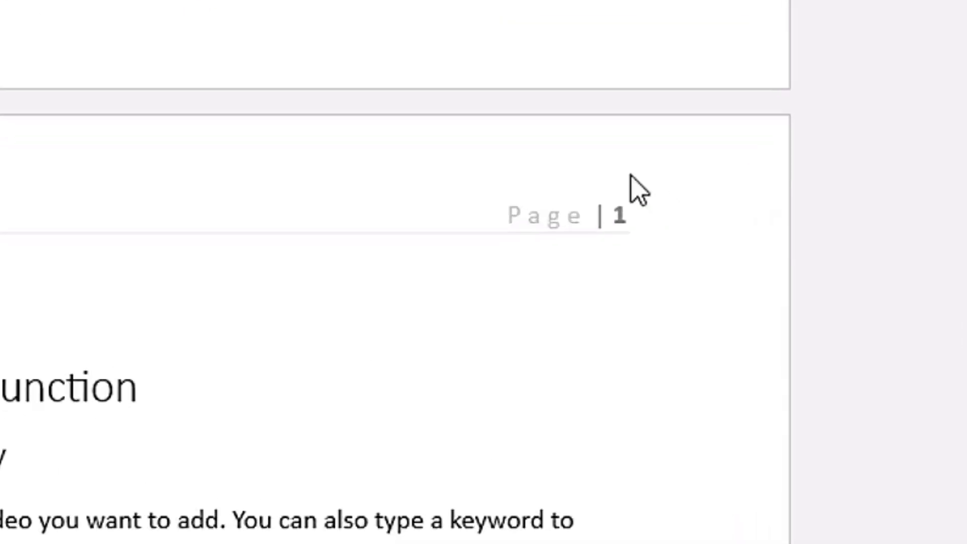
pyautogui.moveTo(961, 355); pyautogui.dragTo(961, 417)
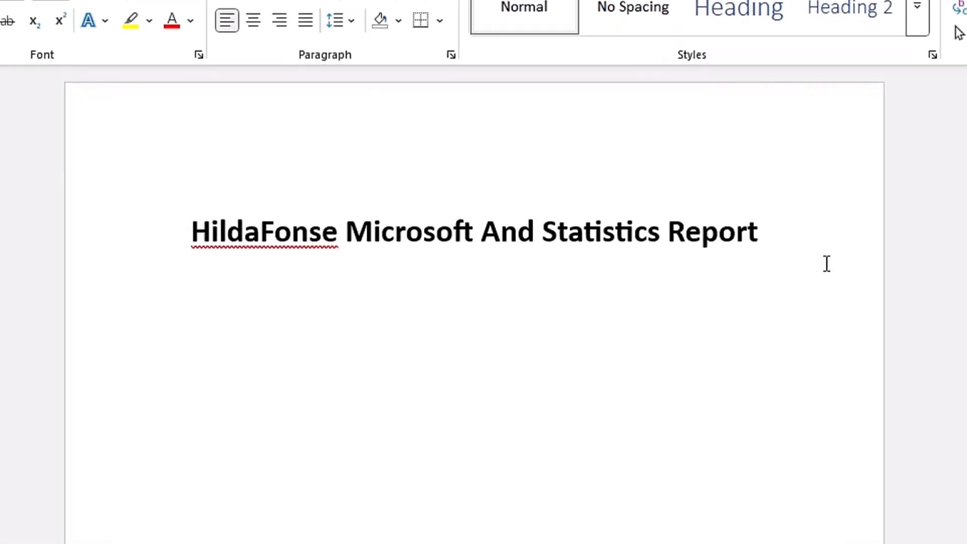
pyautogui.moveTo(962, 130); pyautogui.dragTo(960, 197)
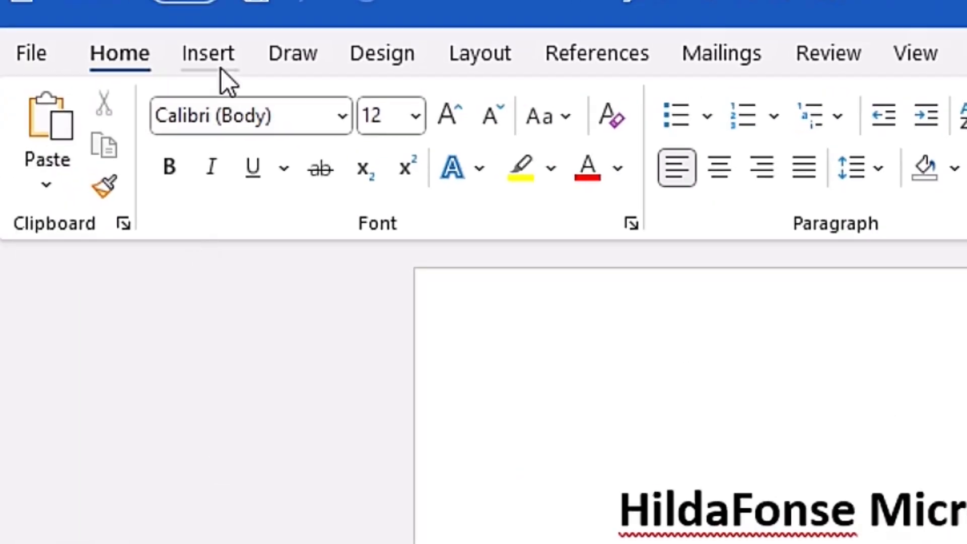
pyautogui.click(222, 70)
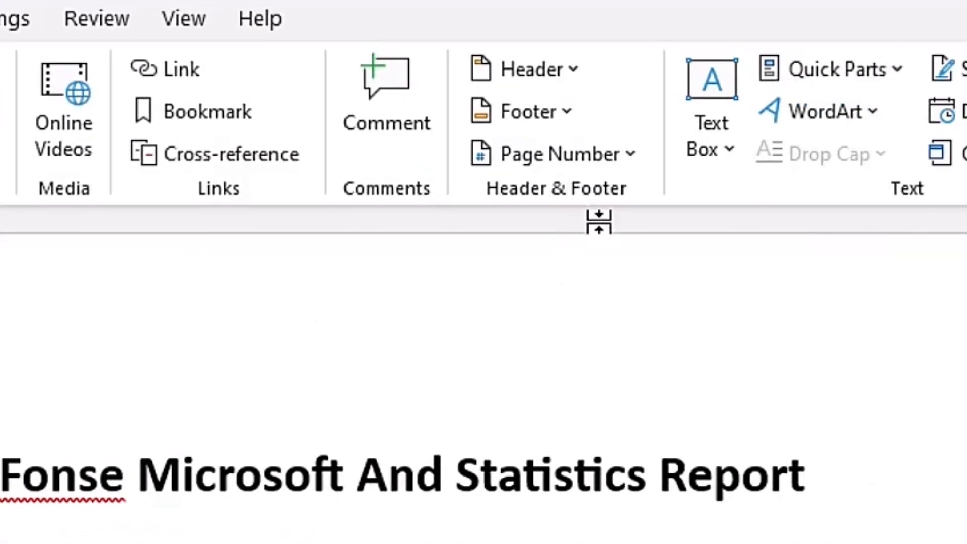
pyautogui.click(623, 156)
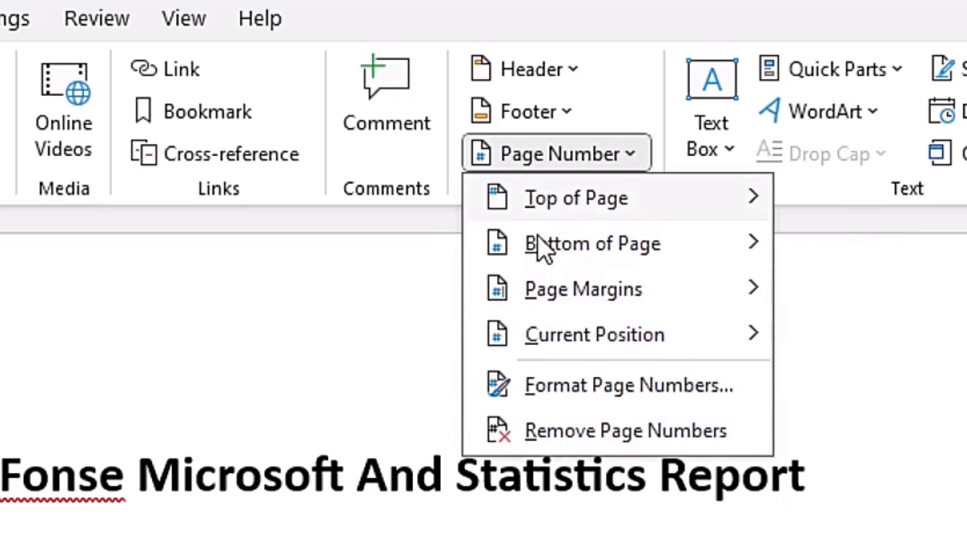
pyautogui.moveTo(583, 332)
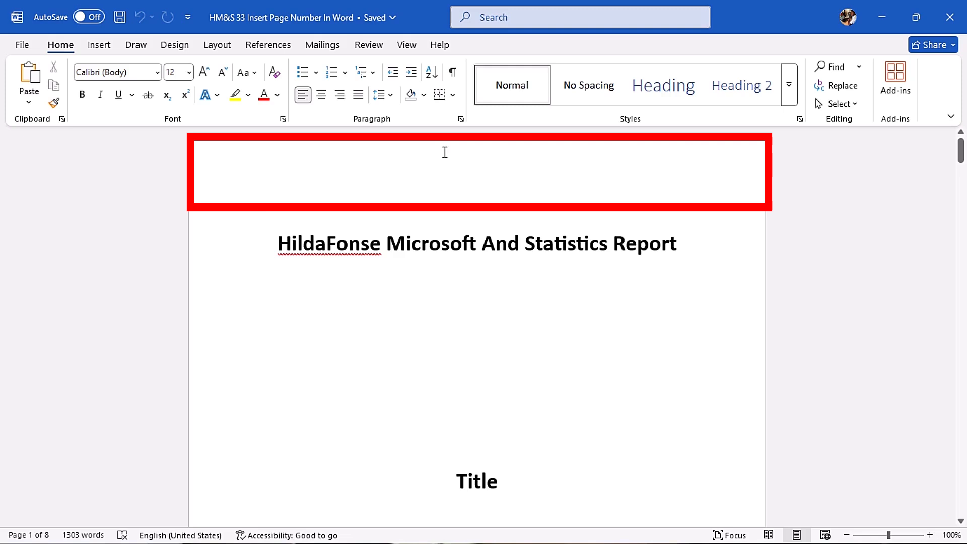
# Step: Insert an Accent Bar, Left page number in the page margins from the header area and leave header editing
pyautogui.doubleClick(439, 156)
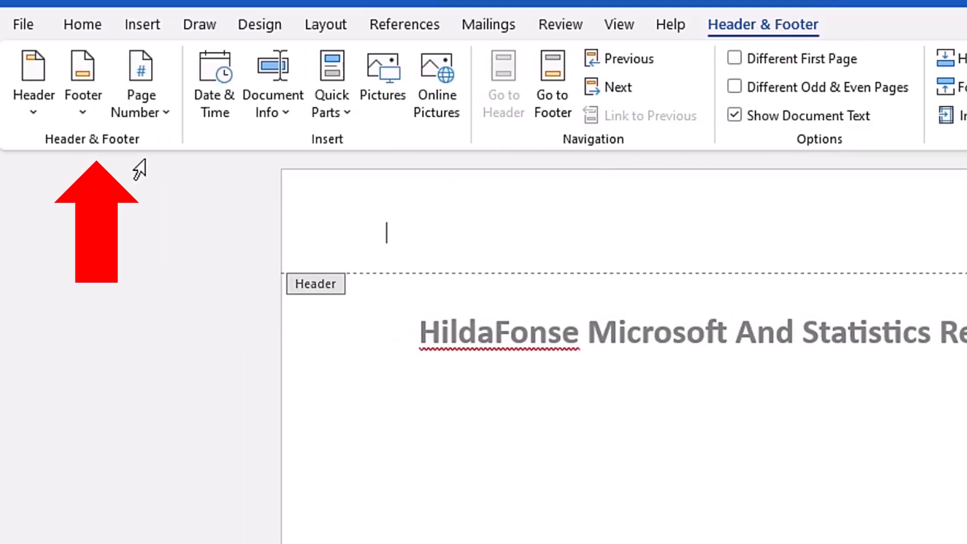
pyautogui.click(163, 110)
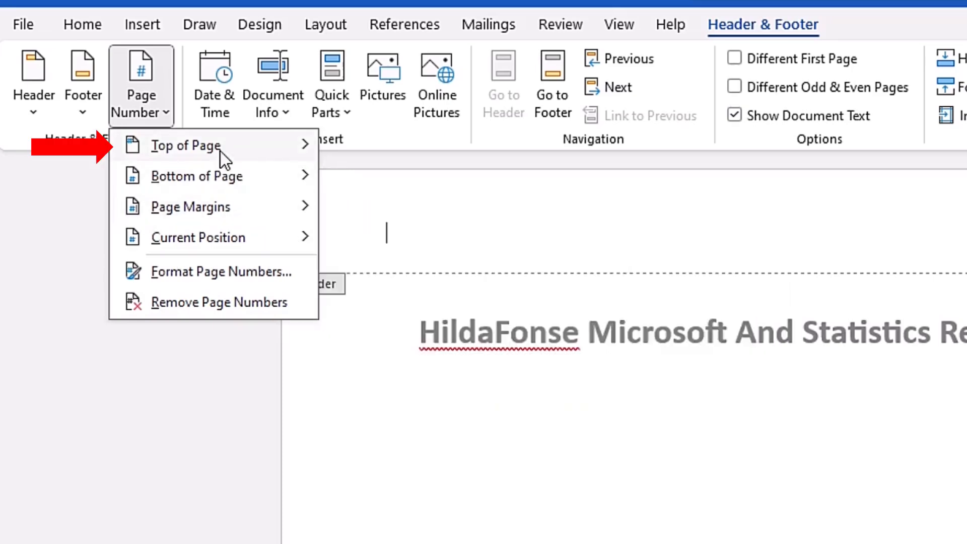
pyautogui.moveTo(220, 151)
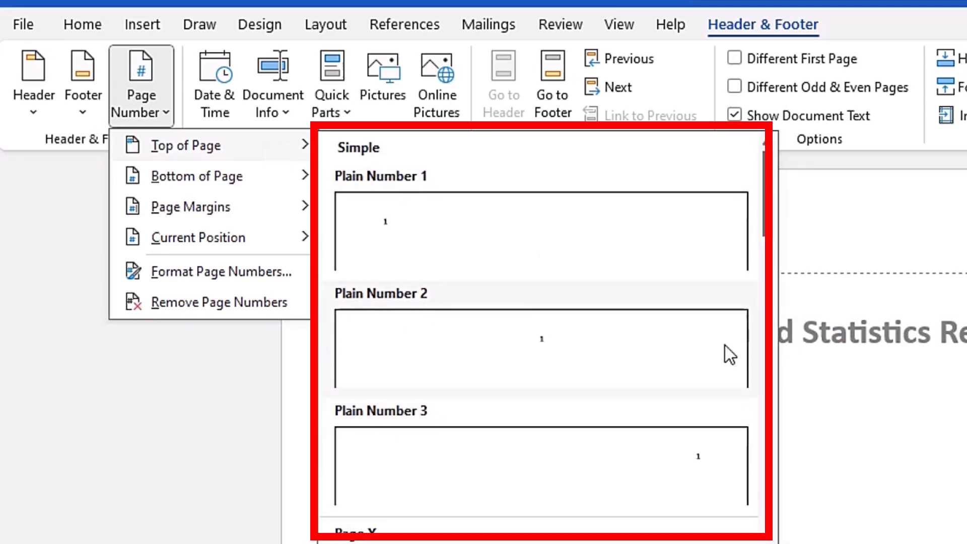
pyautogui.moveTo(769, 202); pyautogui.dragTo(765, 318)
pyautogui.moveTo(215, 182)
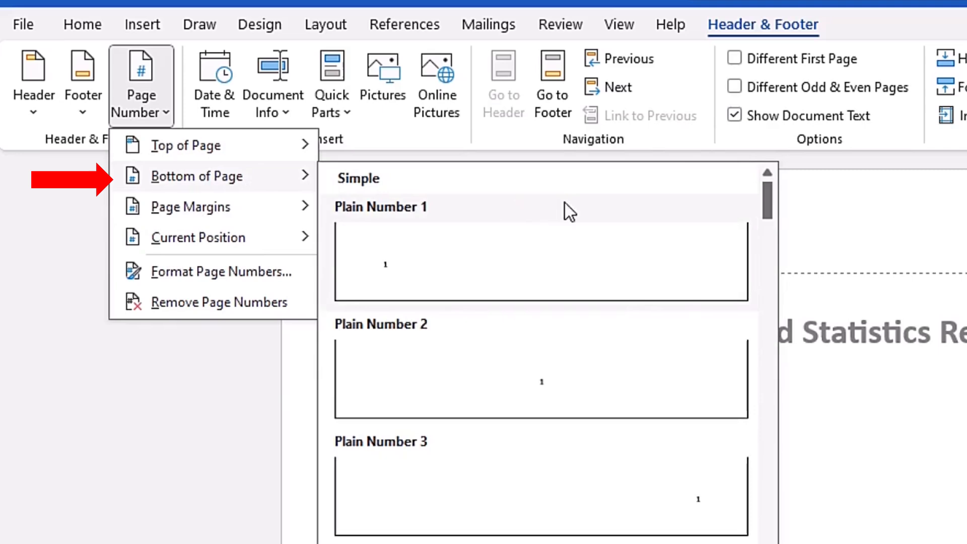
pyautogui.moveTo(767, 195); pyautogui.dragTo(775, 316)
pyautogui.moveTo(231, 214)
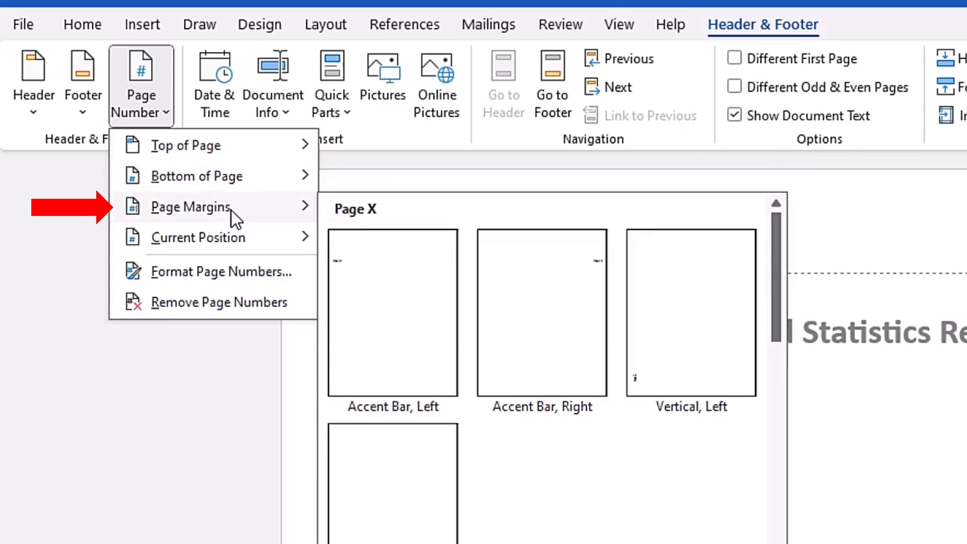
pyautogui.moveTo(237, 243)
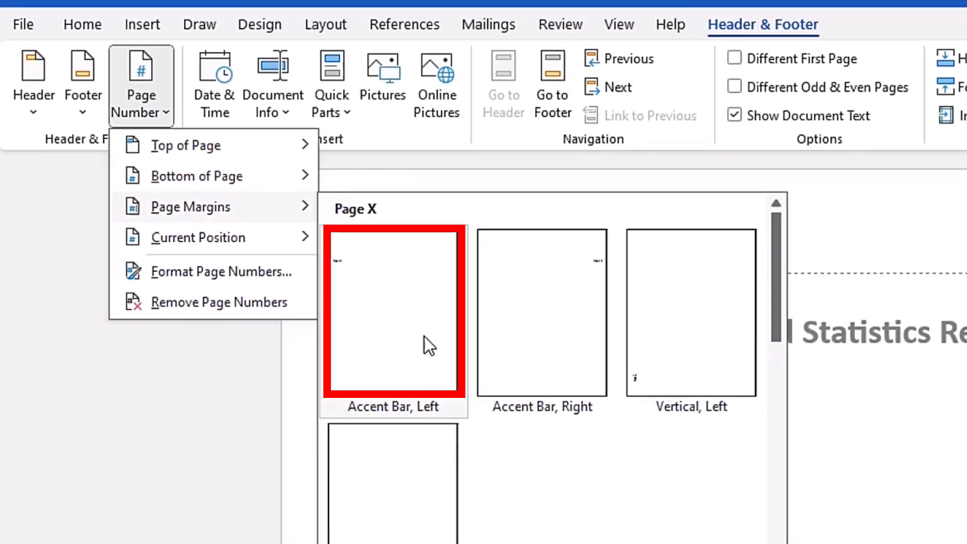
pyautogui.click(407, 294)
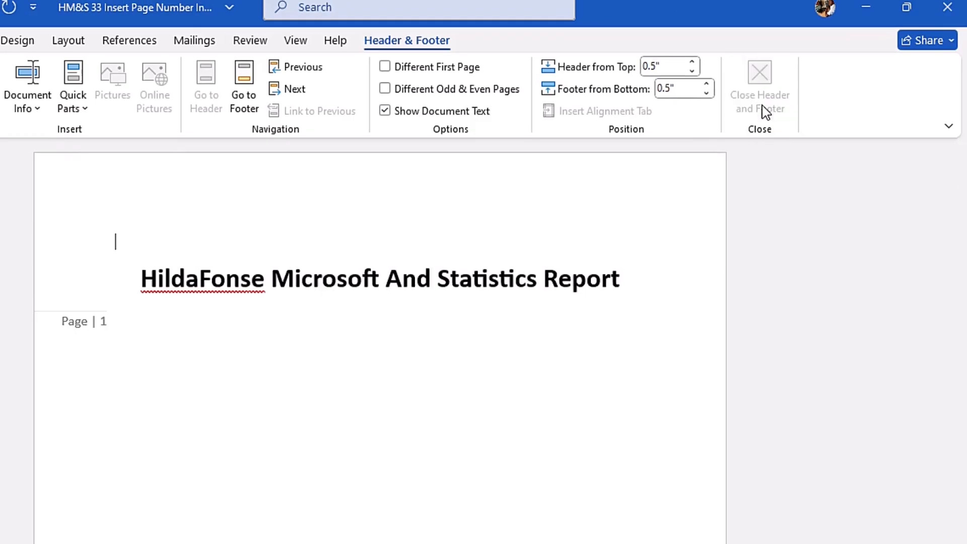
pyautogui.click(763, 107)
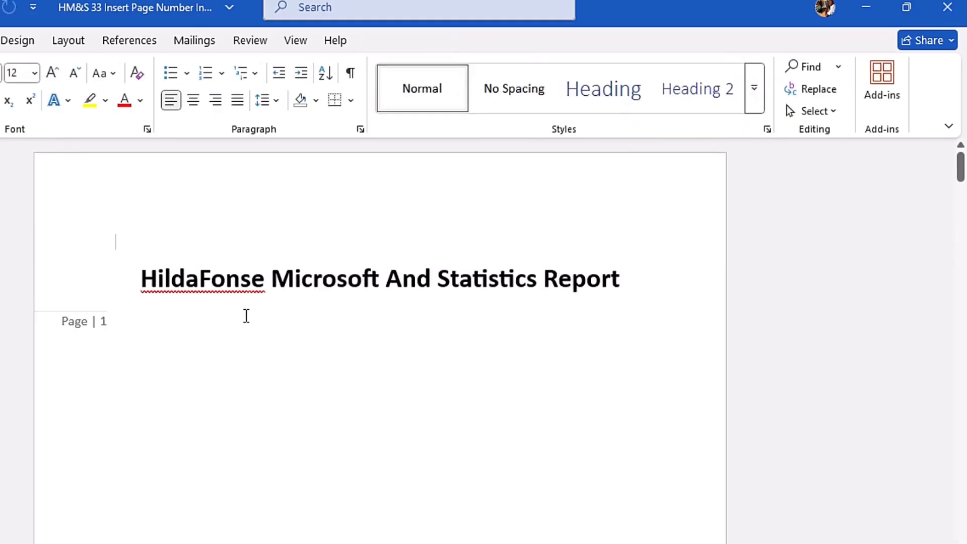
pyautogui.moveTo(959, 174)
pyautogui.mouseDown()
pyautogui.moveTo(964, 340)
pyautogui.moveTo(950, 231)
pyautogui.moveTo(962, 159)
pyautogui.mouseUp()
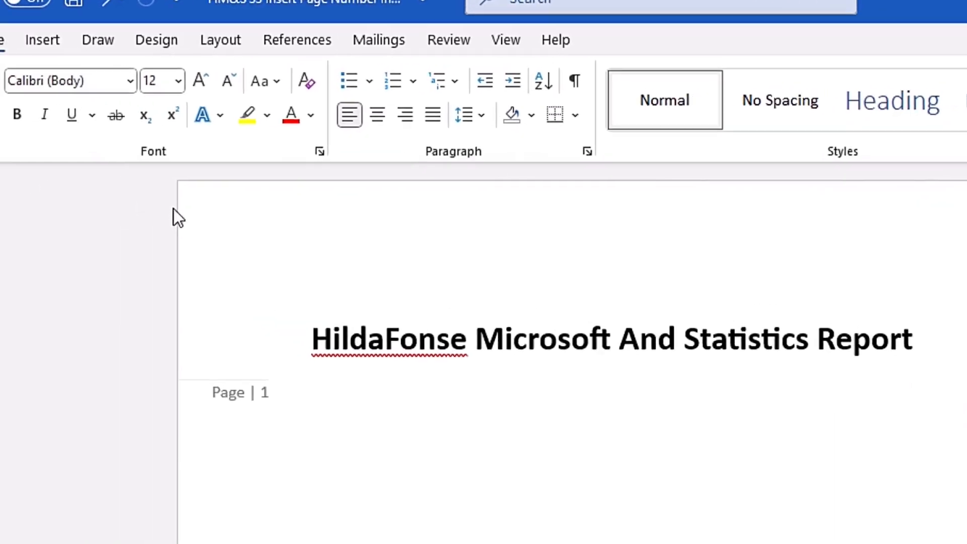
# Step: Remove the page numbers from the document
pyautogui.click(169, 40)
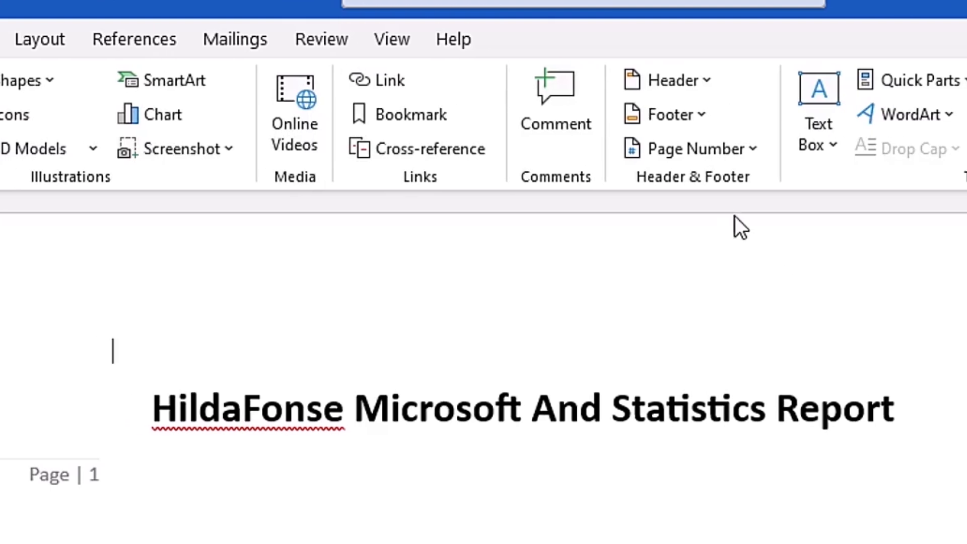
pyautogui.click(745, 145)
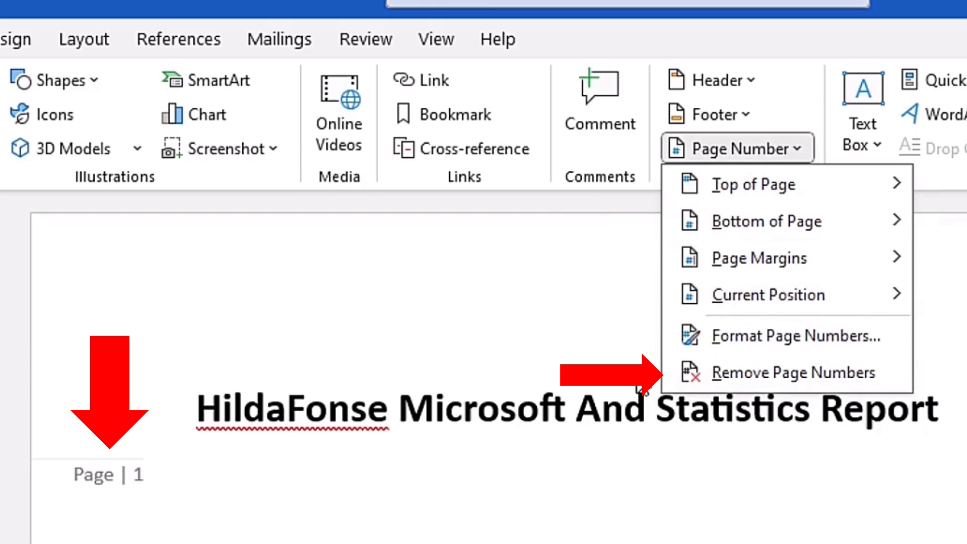
pyautogui.click(795, 374)
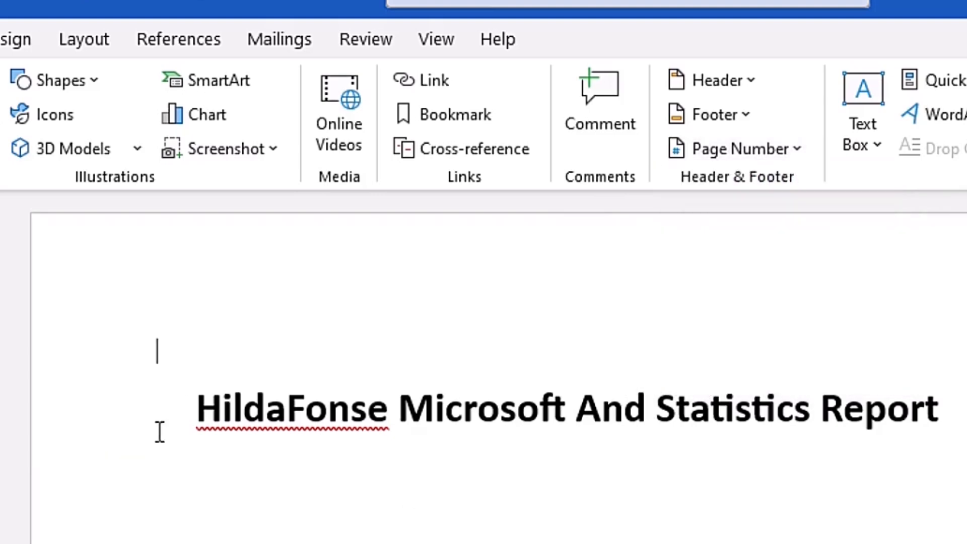
# Step: Indent the empty line above the report title on the first page by seven tab stops
pyautogui.click(786, 158)
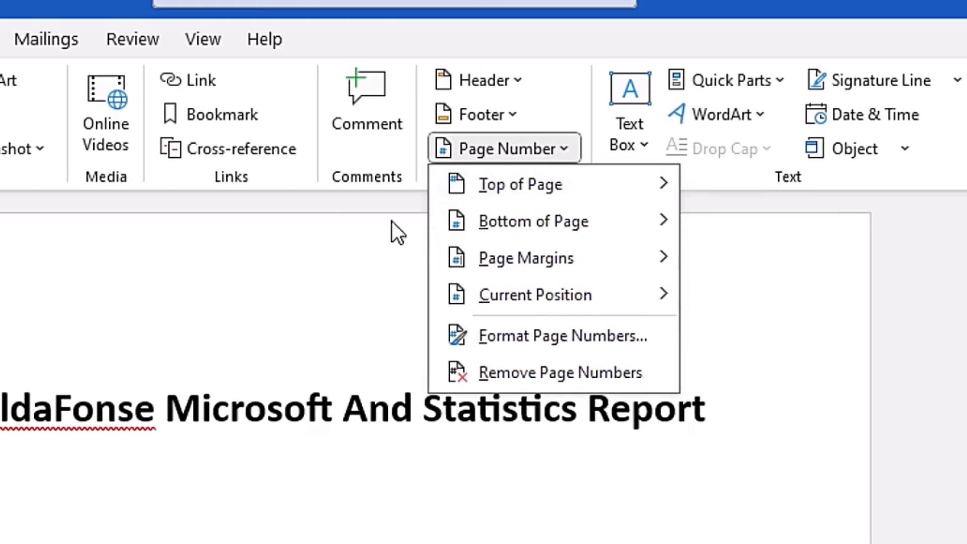
pyautogui.moveTo(632, 298)
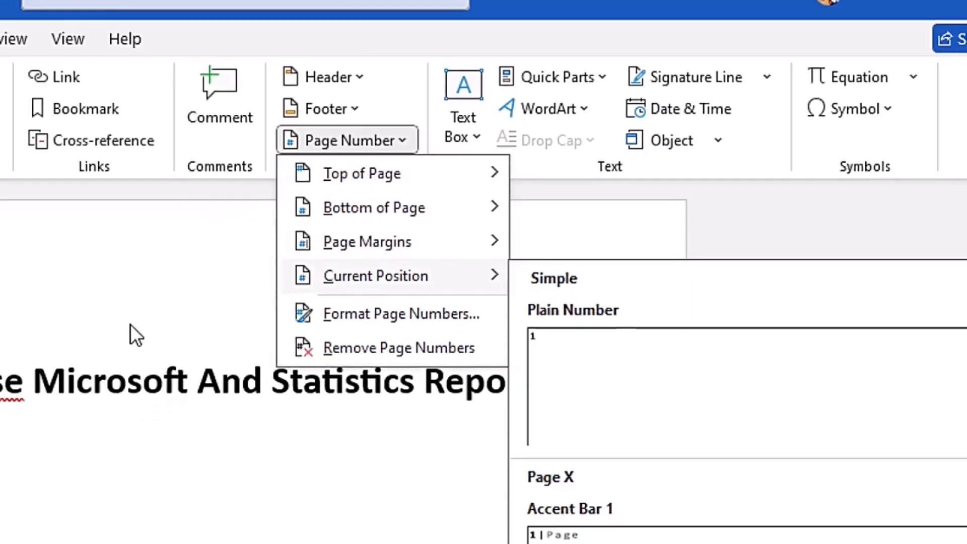
pyautogui.click(173, 211)
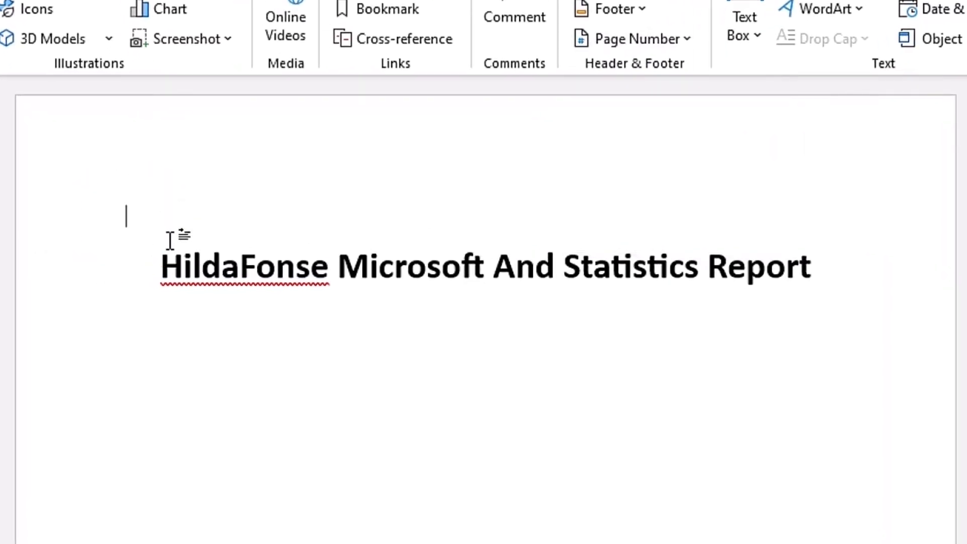
pyautogui.press('Tab')
pyautogui.press('Tab')
pyautogui.press('Tab')
pyautogui.press('Tab')
pyautogui.press('Tab')
pyautogui.press('Tab')
pyautogui.press('Tab')
# Step: Insert an Accent Bar 2 page number at the current position on the indented line
pyautogui.click(664, 46)
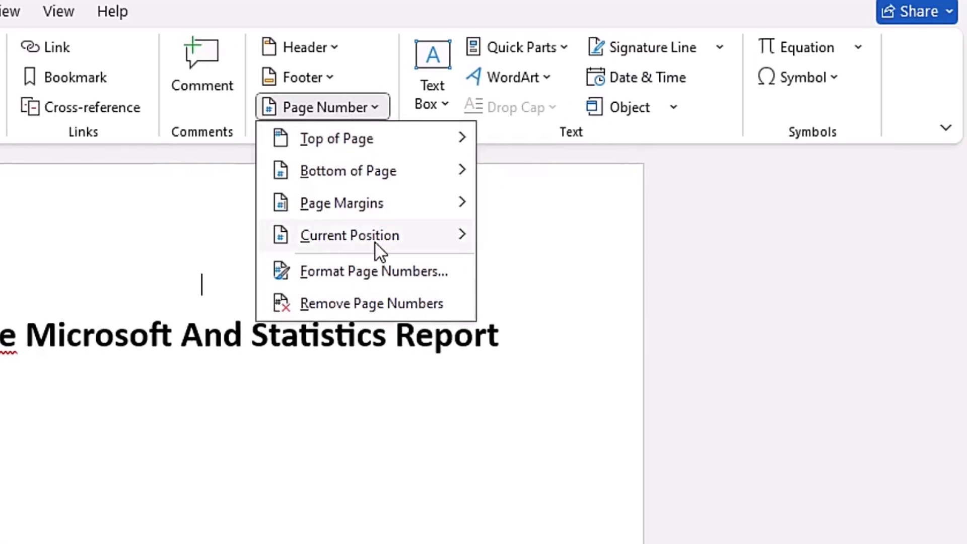
pyautogui.moveTo(614, 189)
pyautogui.scroll(-3, 949, 322)
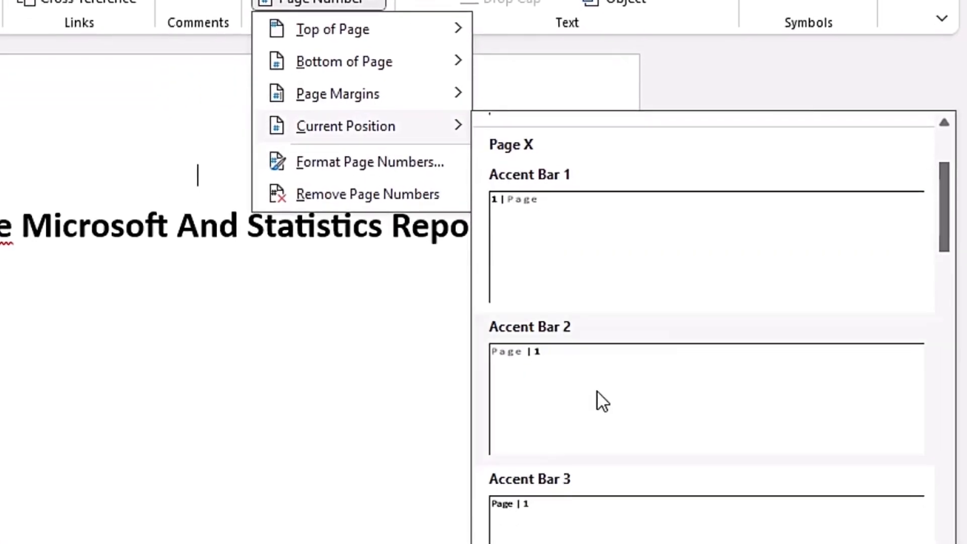
pyautogui.click(600, 396)
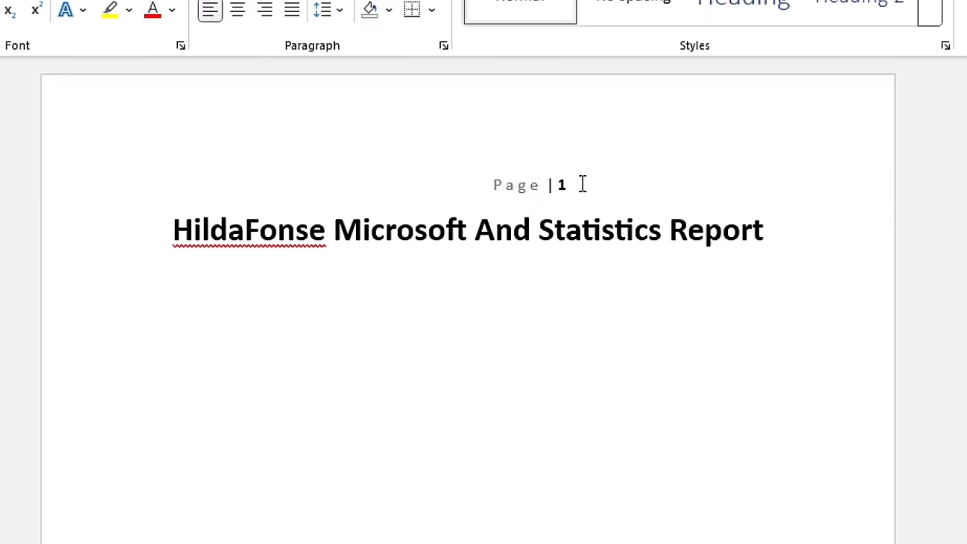
# Step: Delete the inserted page number and the leftover indentation from the line above the report title
pyautogui.moveTo(583, 184); pyautogui.dragTo(463, 182)
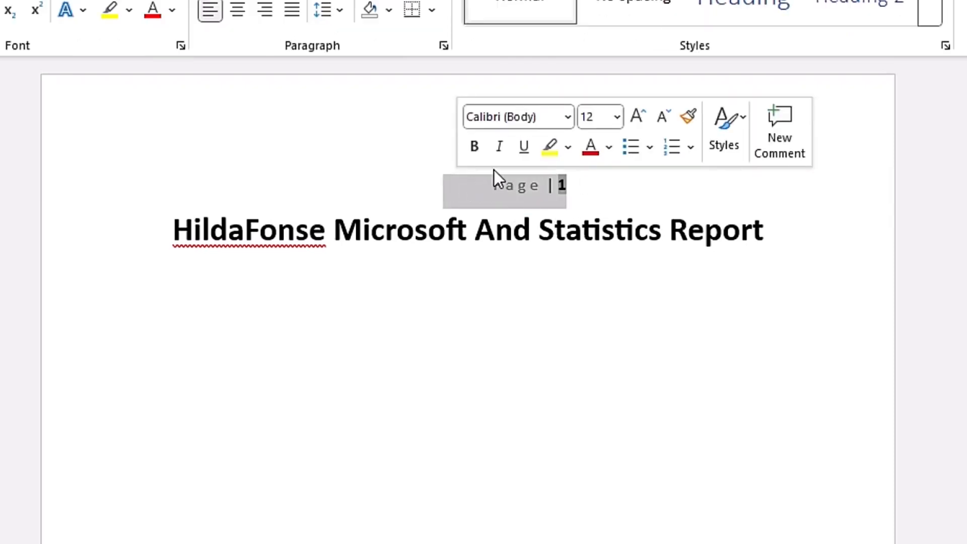
pyautogui.press('Delete')
pyautogui.press('BackSpace')
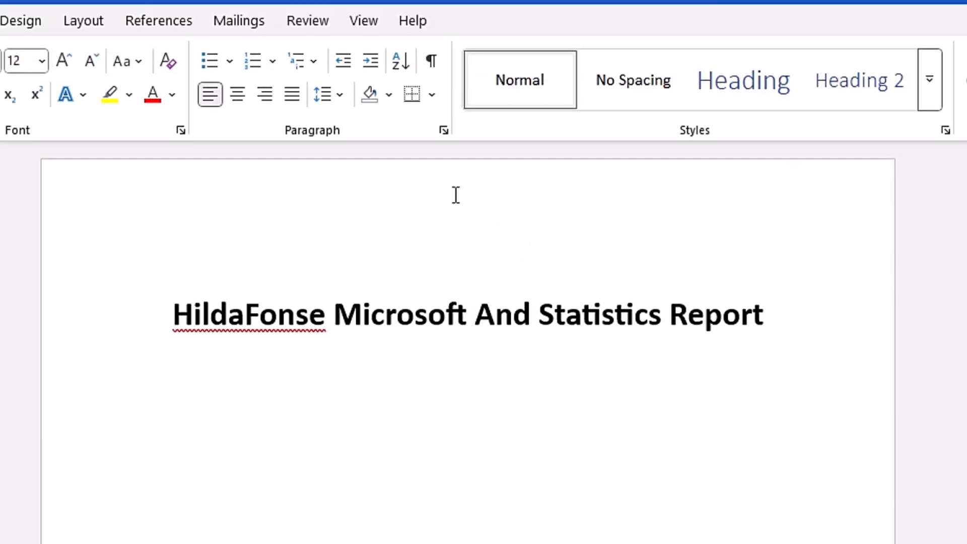
# Step: Insert an Accent Bar 2 page number at the top of the page in the header and leave header editing
pyautogui.doubleClick(456, 195)
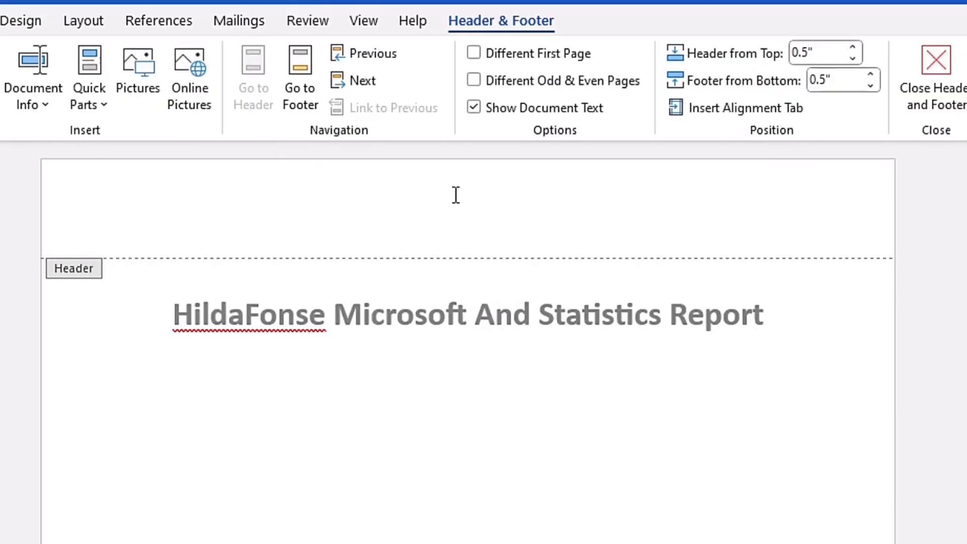
pyautogui.click(152, 106)
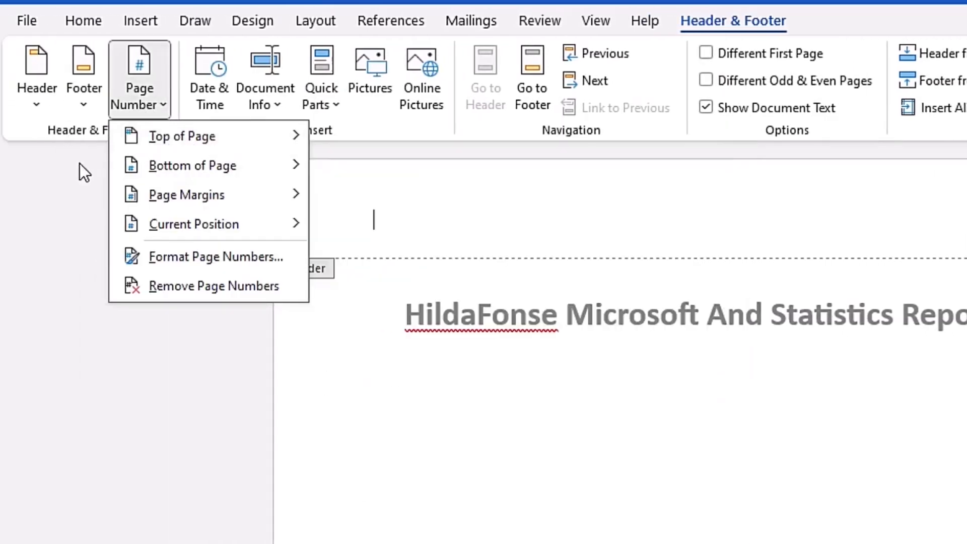
pyautogui.moveTo(246, 132)
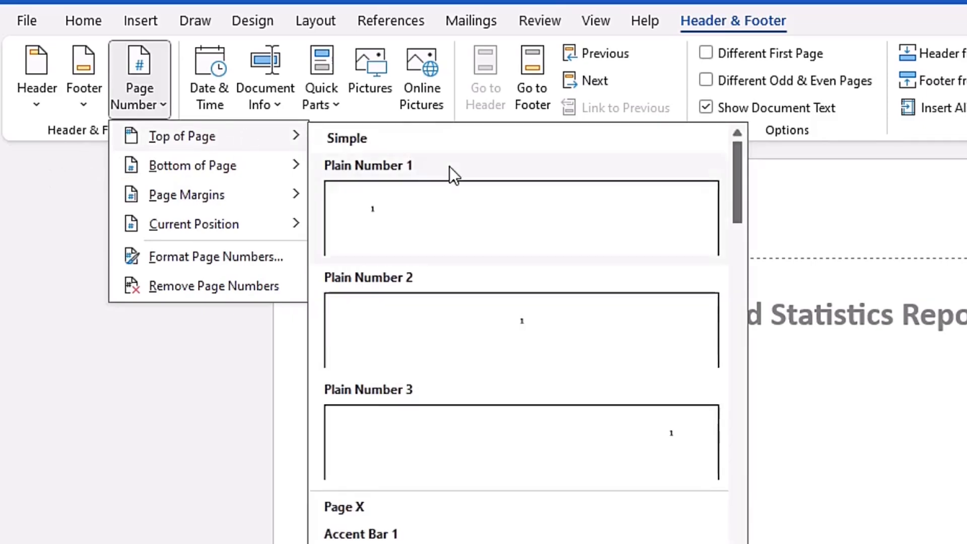
pyautogui.scroll(-4, 591, 412)
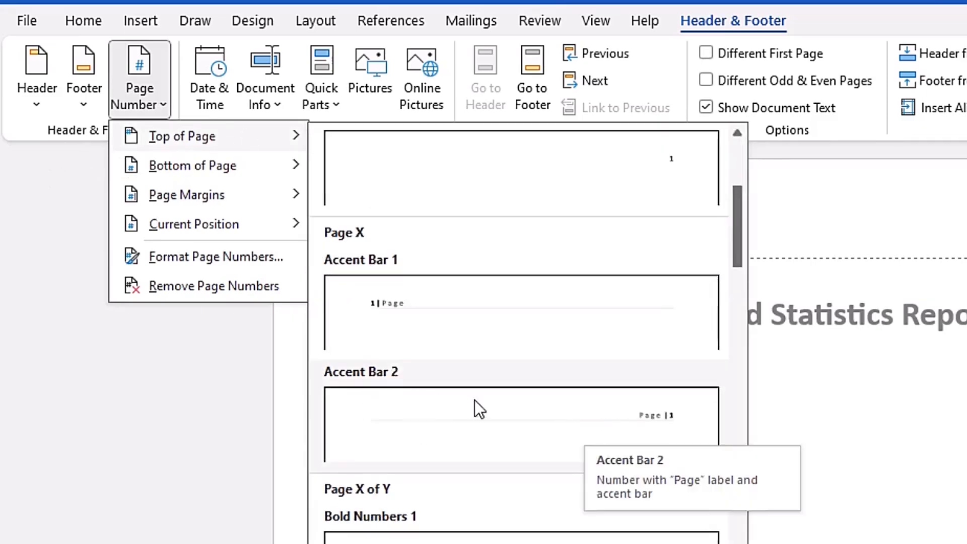
pyautogui.click(474, 400)
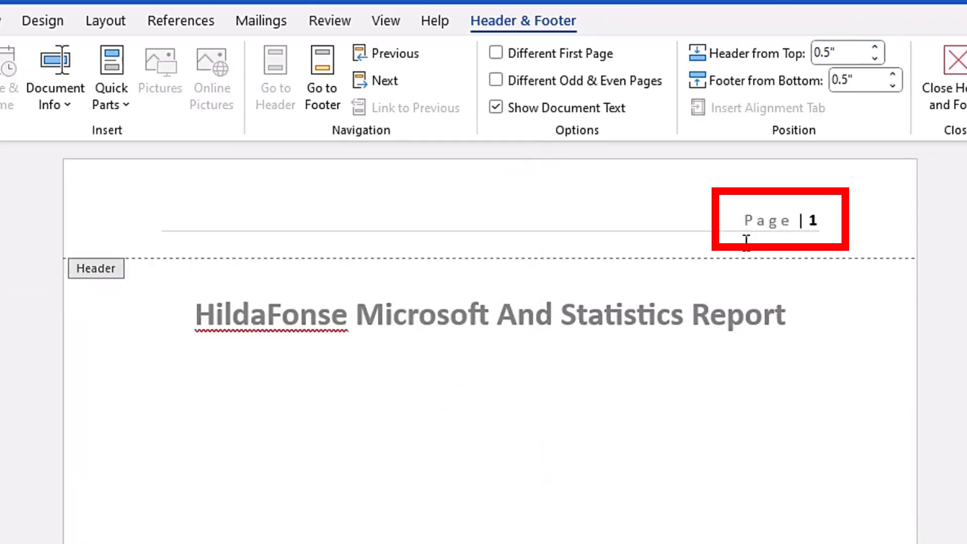
pyautogui.click(956, 95)
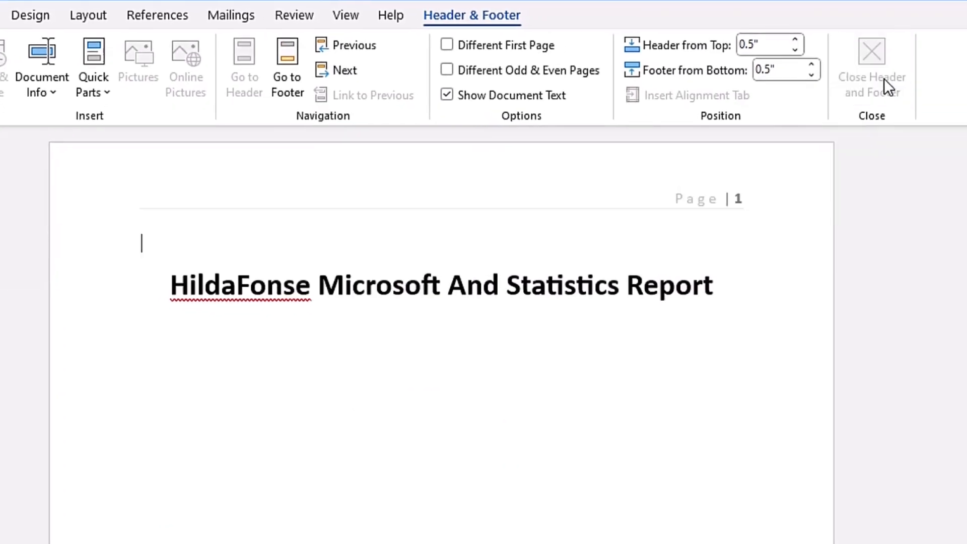
pyautogui.click(885, 81)
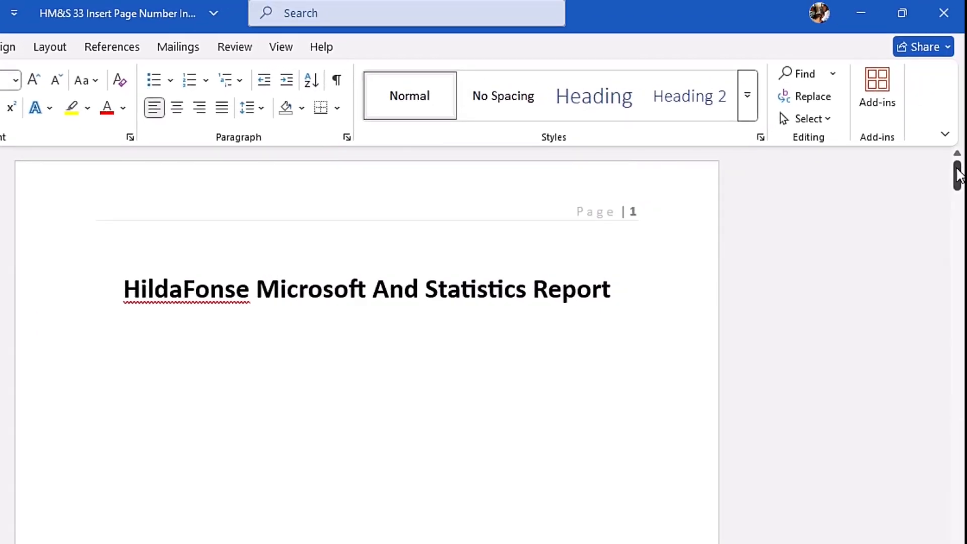
pyautogui.moveTo(957, 175); pyautogui.dragTo(966, 204)
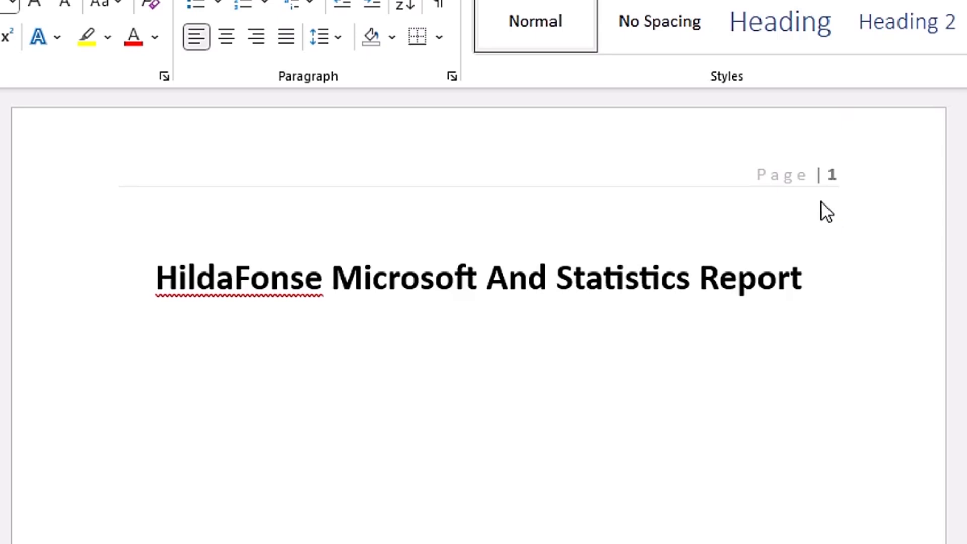
# Step: Reopen the header on the first page and delete its page number together with the accent line
pyautogui.doubleClick(503, 147)
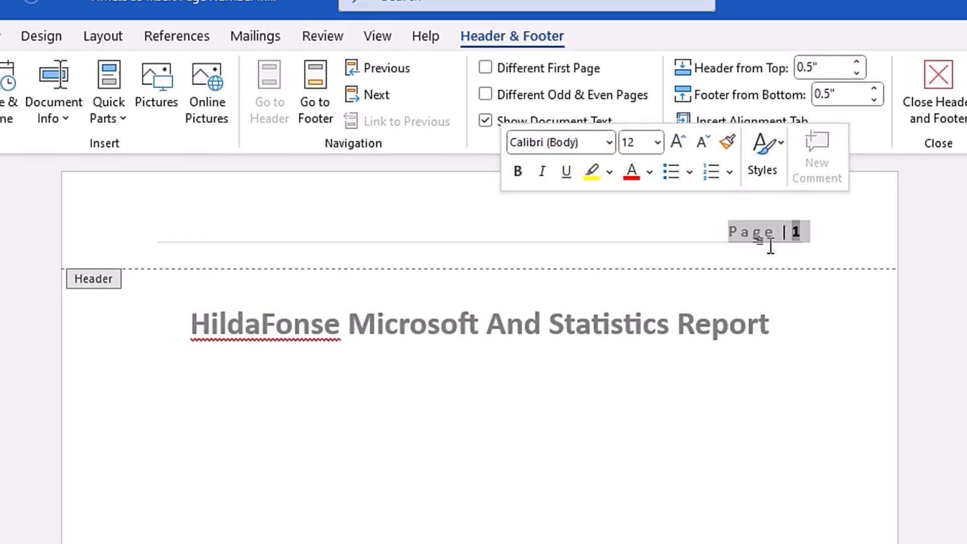
pyautogui.press('Delete')
pyautogui.press('Delete')
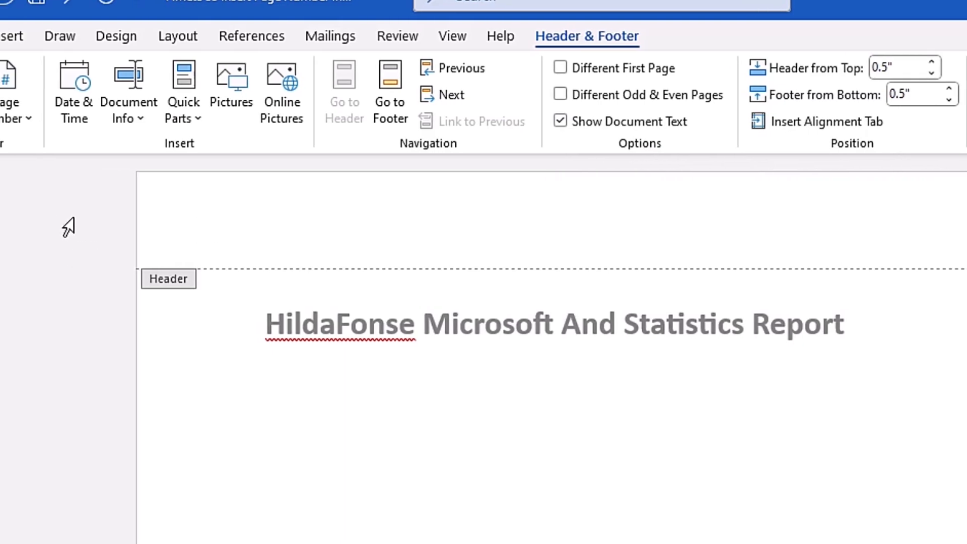
# Step: Set the page number format to lowercase Roman numerals (i, ii, iii, ...)
pyautogui.click(25, 120)
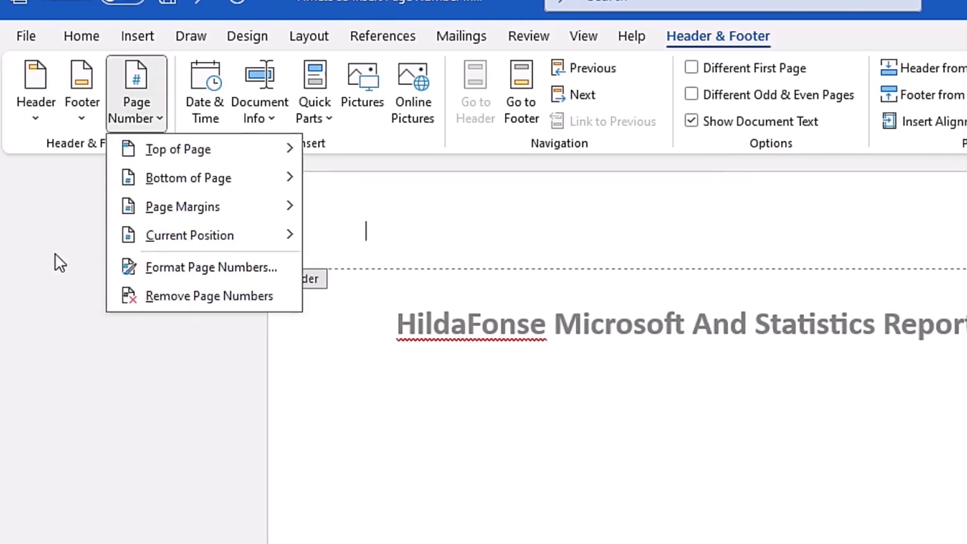
pyautogui.click(187, 267)
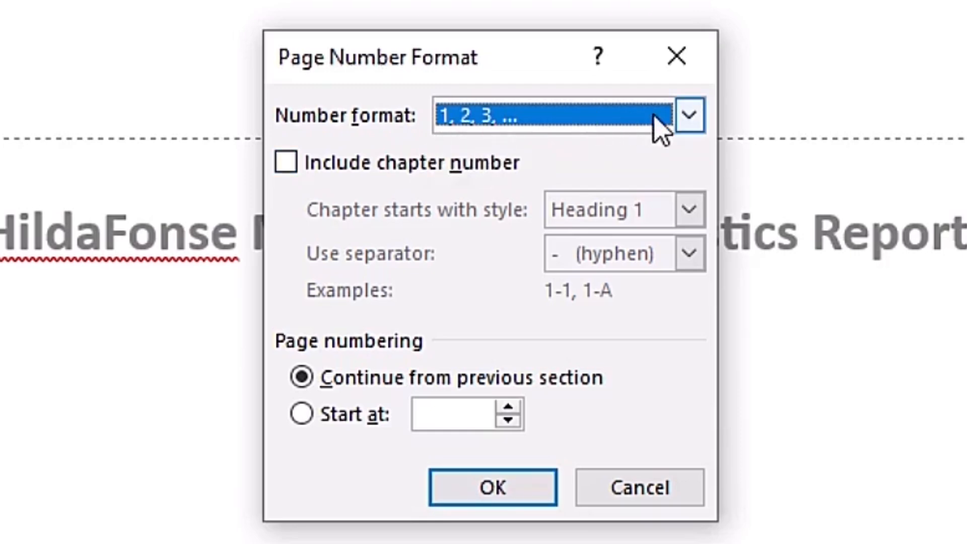
pyautogui.click(690, 116)
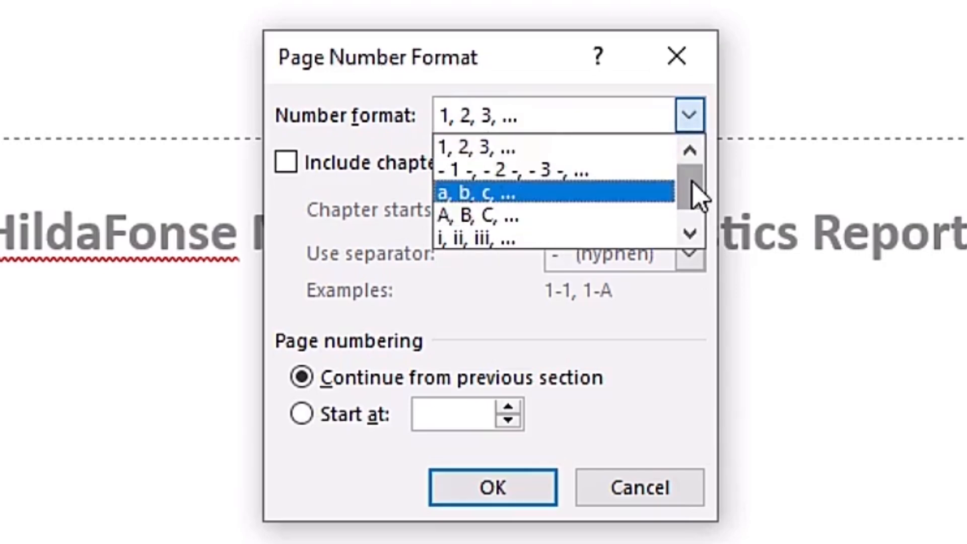
pyautogui.moveTo(697, 194); pyautogui.dragTo(695, 201)
pyautogui.click(512, 217)
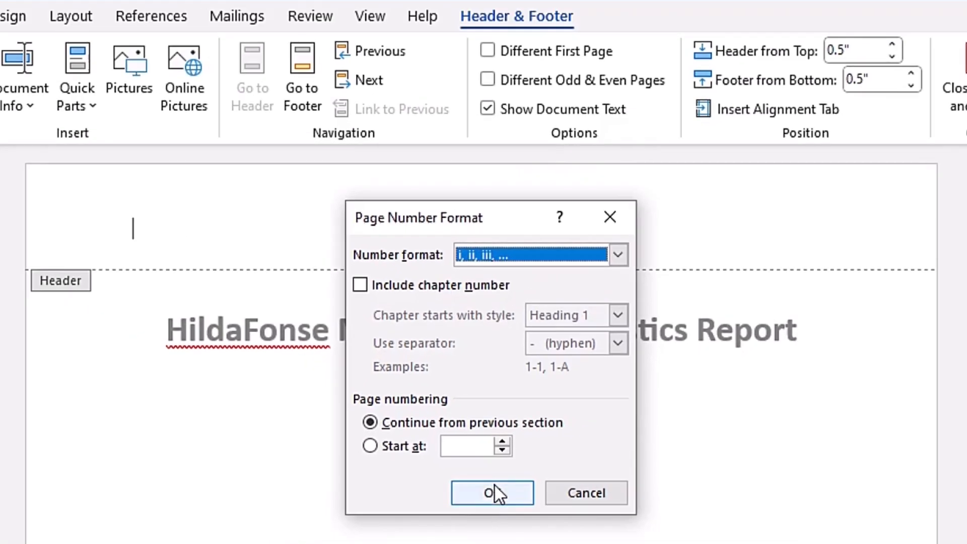
pyautogui.click(494, 486)
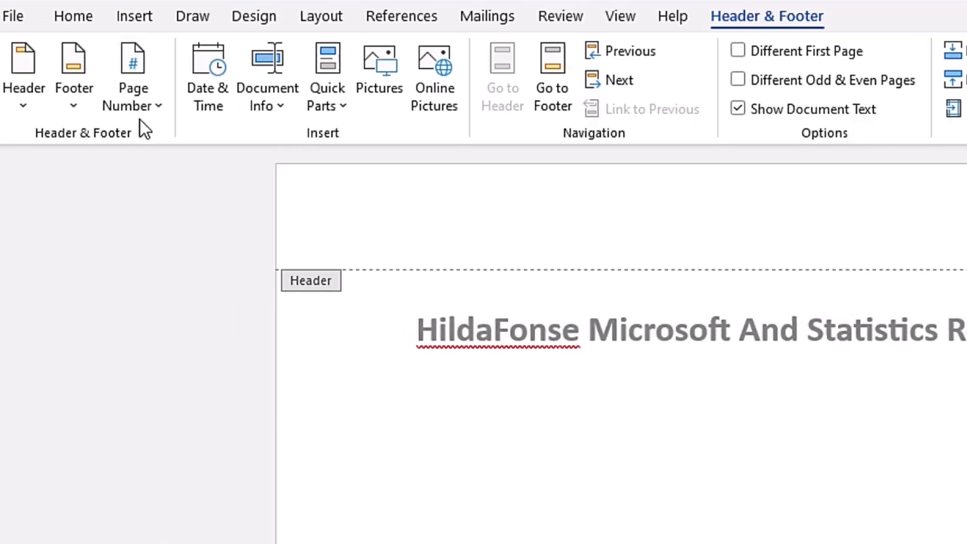
# Step: Insert an Accent Bar 2 page number in Roman numerals at the top of the page
pyautogui.click(140, 111)
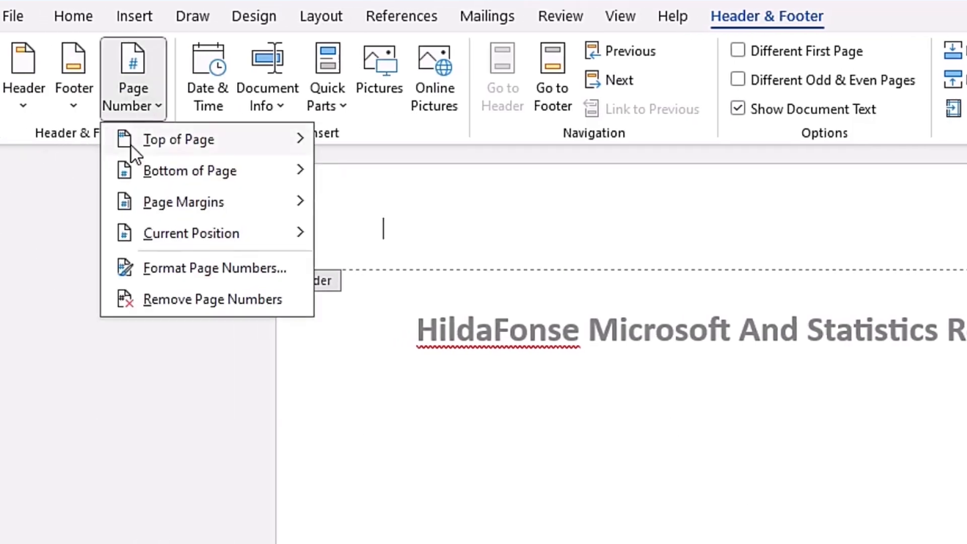
pyautogui.moveTo(218, 140)
pyautogui.moveTo(772, 195); pyautogui.dragTo(783, 261)
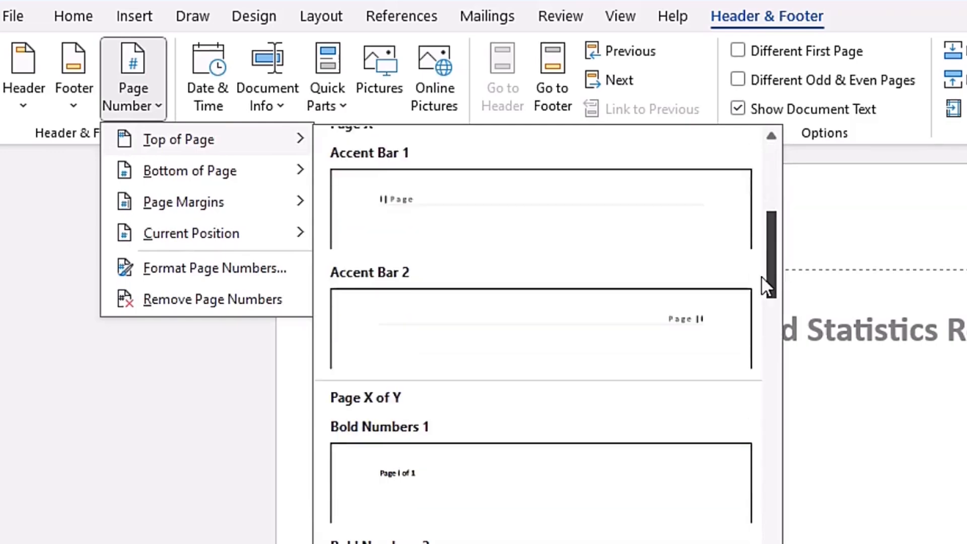
pyautogui.click(330, 328)
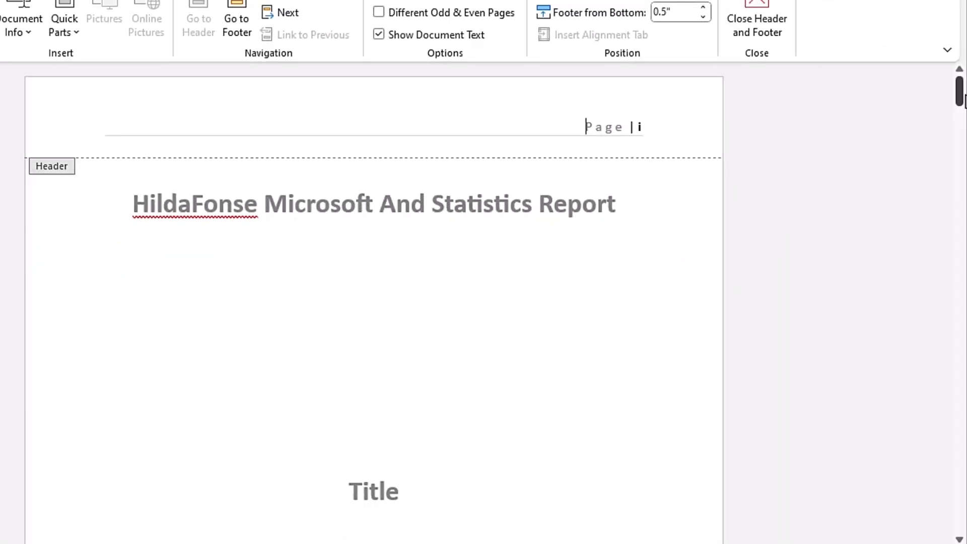
# Step: Delete the Roman page number text from the first page's header and leave header editing
pyautogui.moveTo(962, 95)
pyautogui.mouseDown()
pyautogui.moveTo(960, 200)
pyautogui.moveTo(960, 90)
pyautogui.mouseUp()
pyautogui.moveTo(642, 126); pyautogui.dragTo(563, 140)
pyautogui.press('Delete')
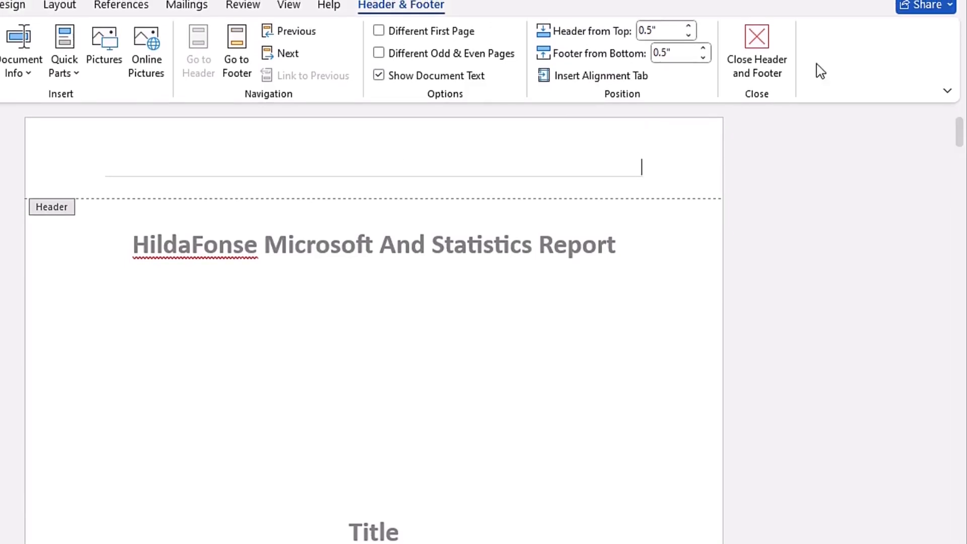
pyautogui.click(782, 72)
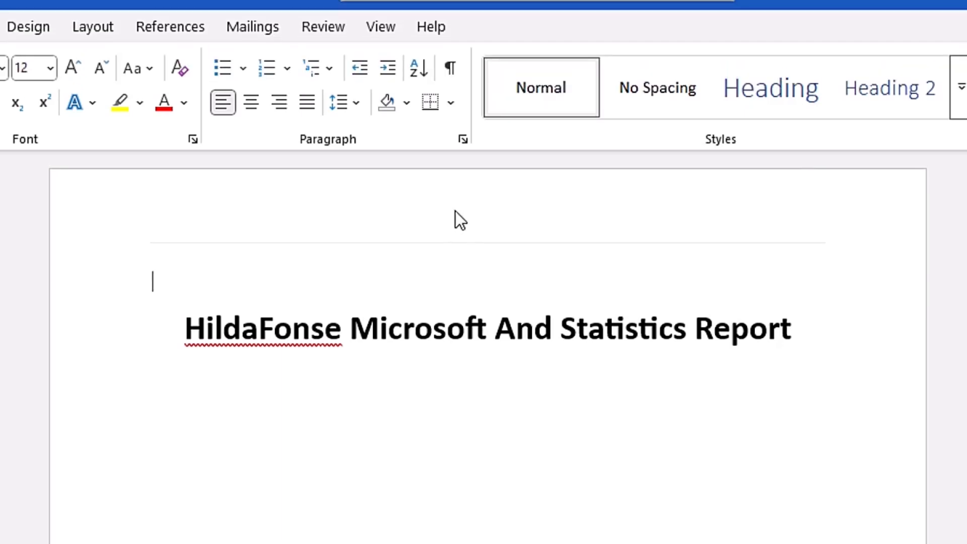
# Step: Reopen the first page's header and set the page number format to 1, 2, 3, ..
pyautogui.doubleClick(456, 210)
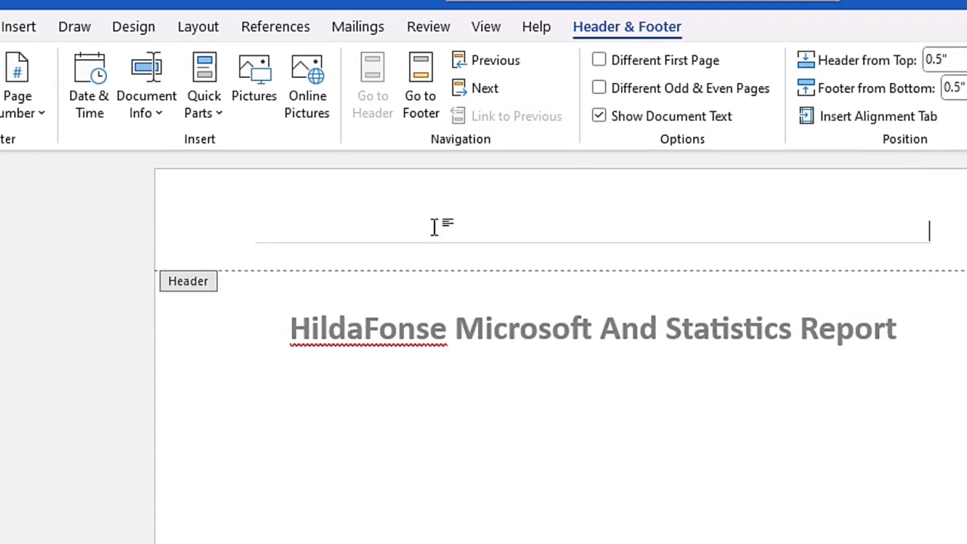
pyautogui.click(26, 113)
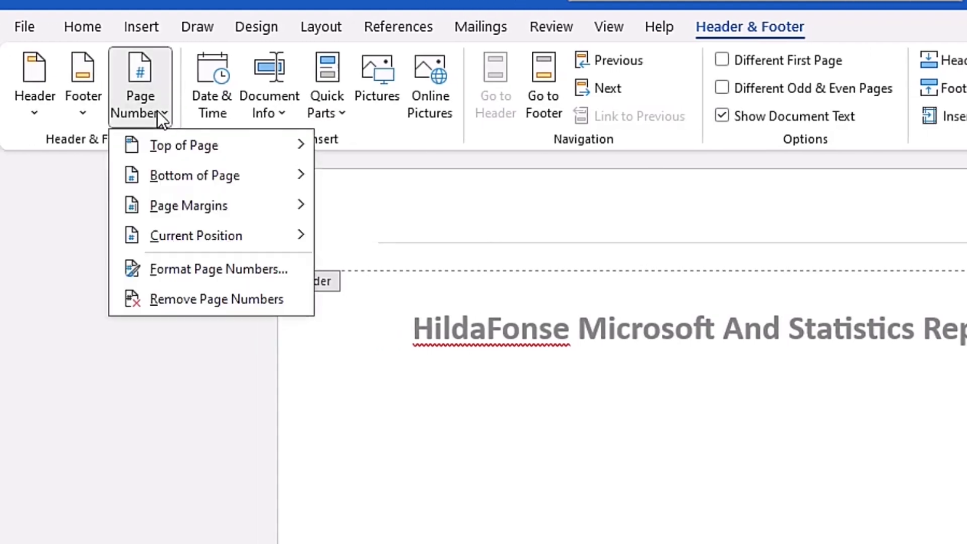
pyautogui.click(190, 270)
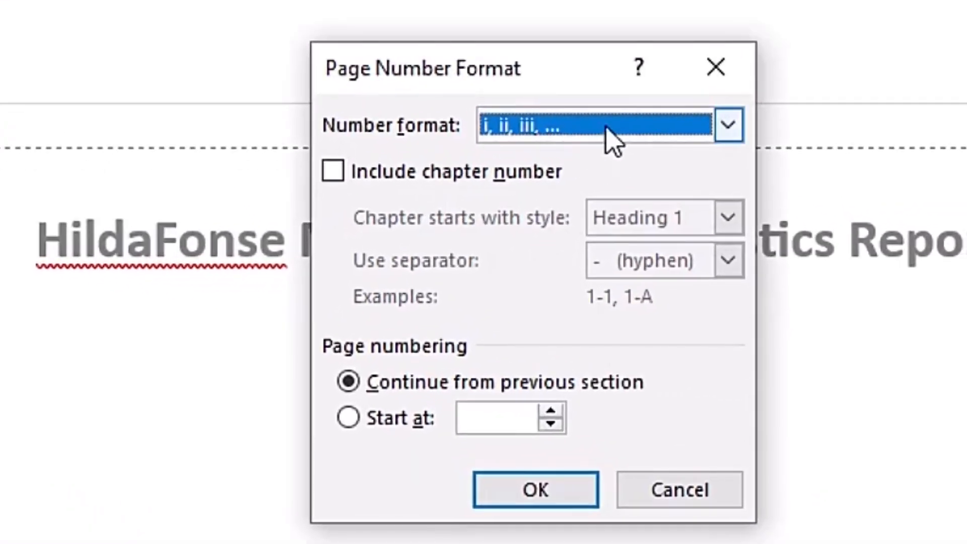
pyautogui.click(737, 232)
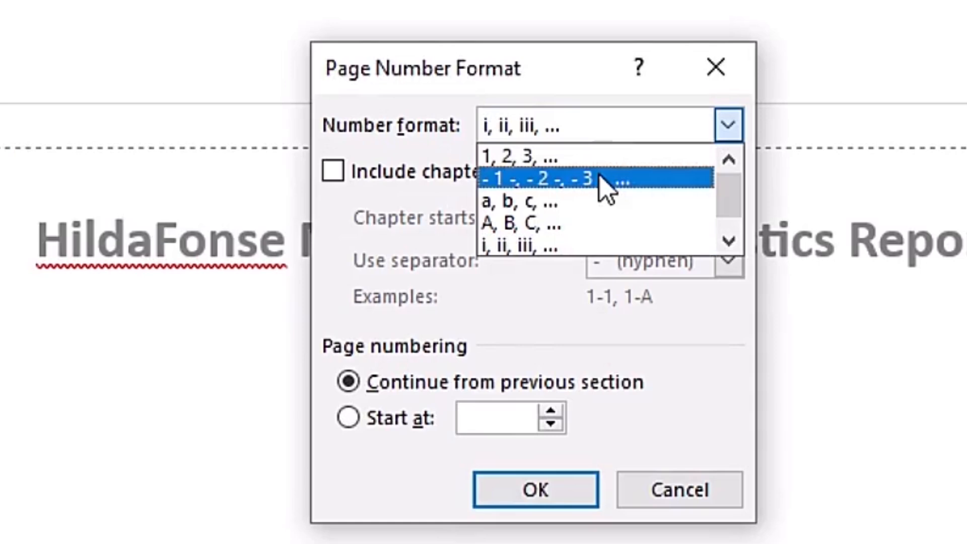
pyautogui.click(596, 159)
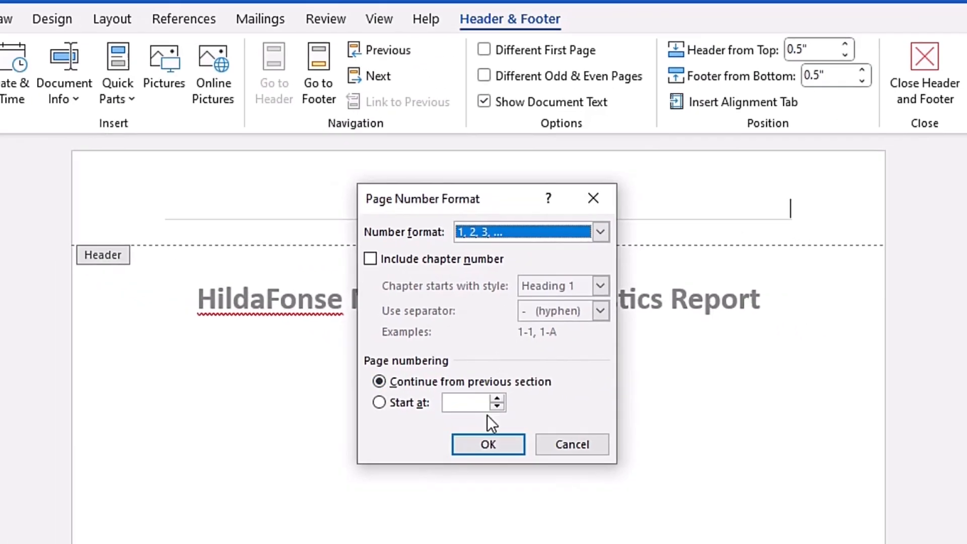
pyautogui.click(485, 446)
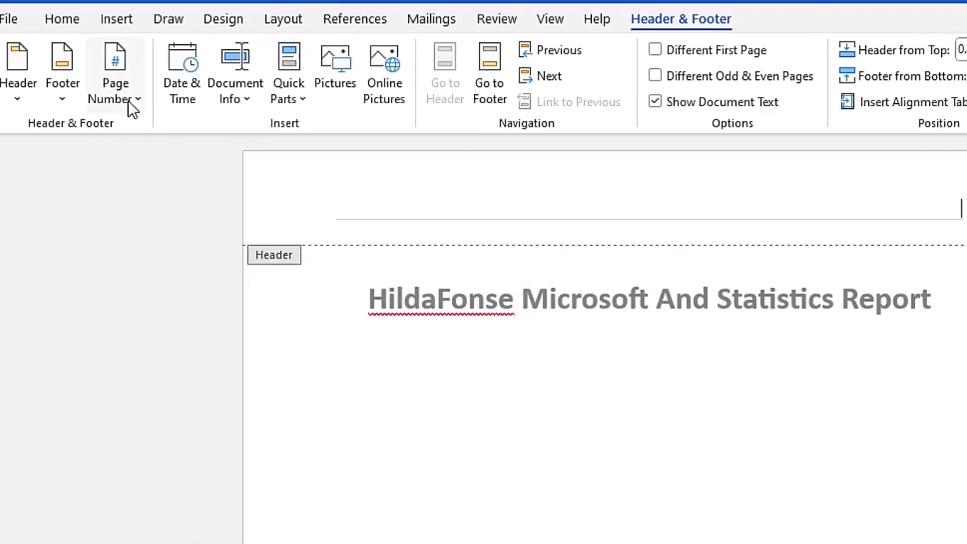
# Step: Insert an Accent Bar 2 page number in Arabic numerals at the top of the page
pyautogui.click(128, 101)
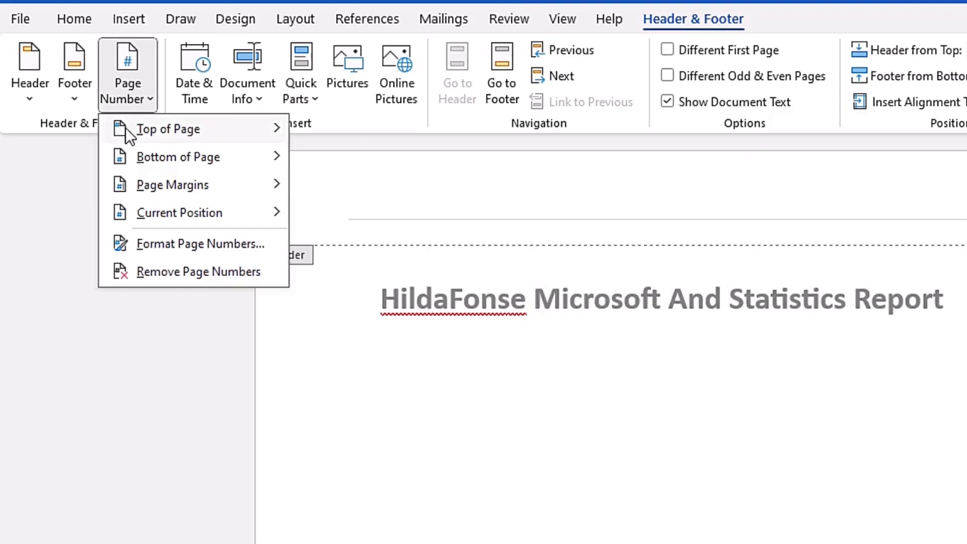
pyautogui.moveTo(219, 130)
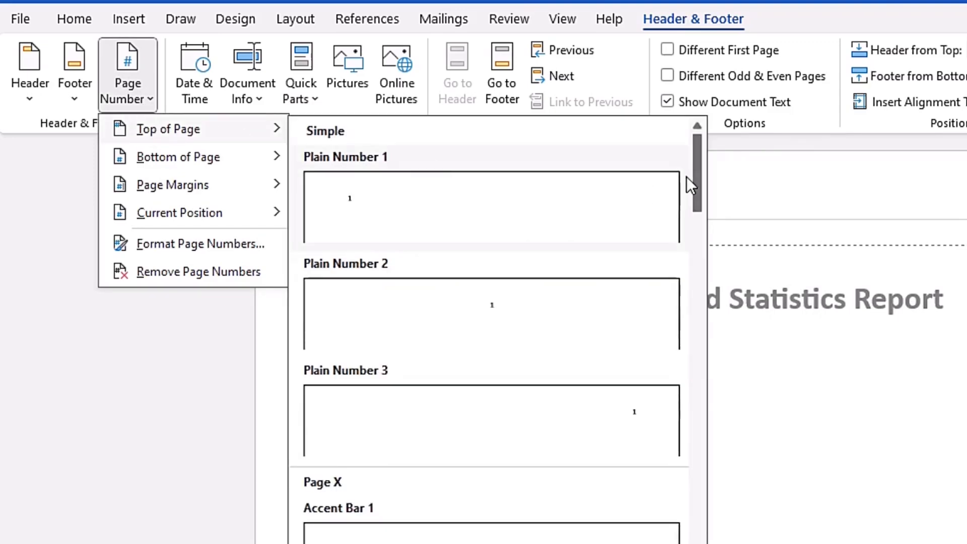
pyautogui.scroll(-3, 687, 185)
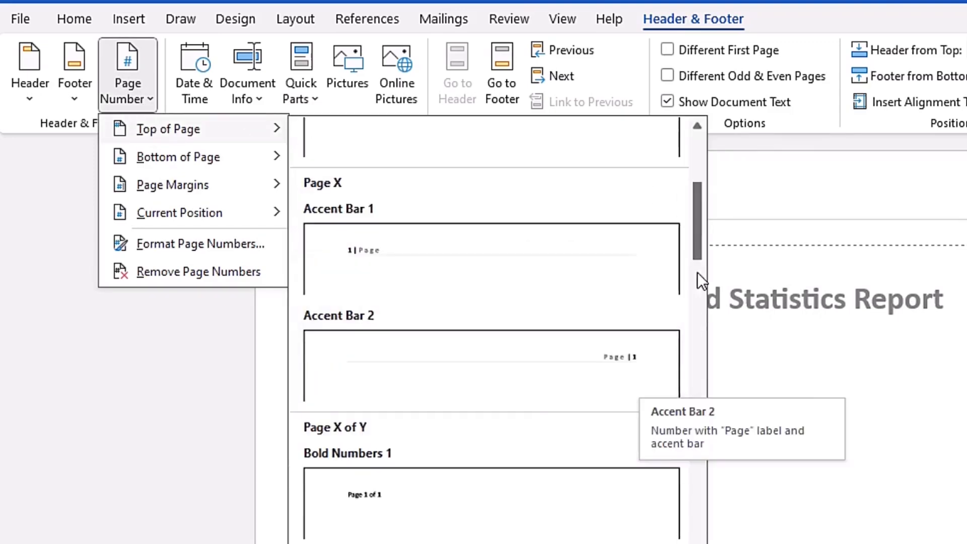
pyautogui.click(518, 381)
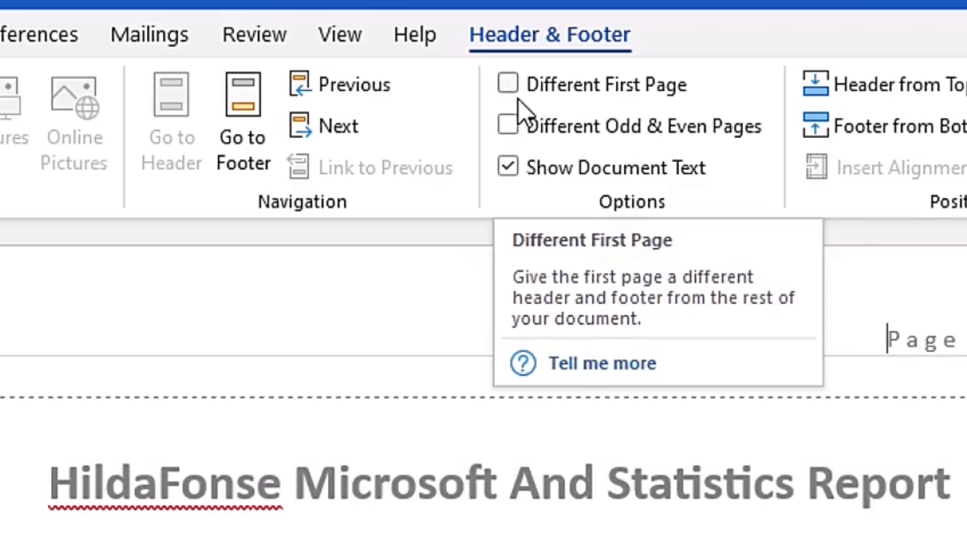
# Step: Turn on Different First Page for the header, leave header editing, and check the numbering on the Acknowledgement page
pyautogui.click(508, 83)
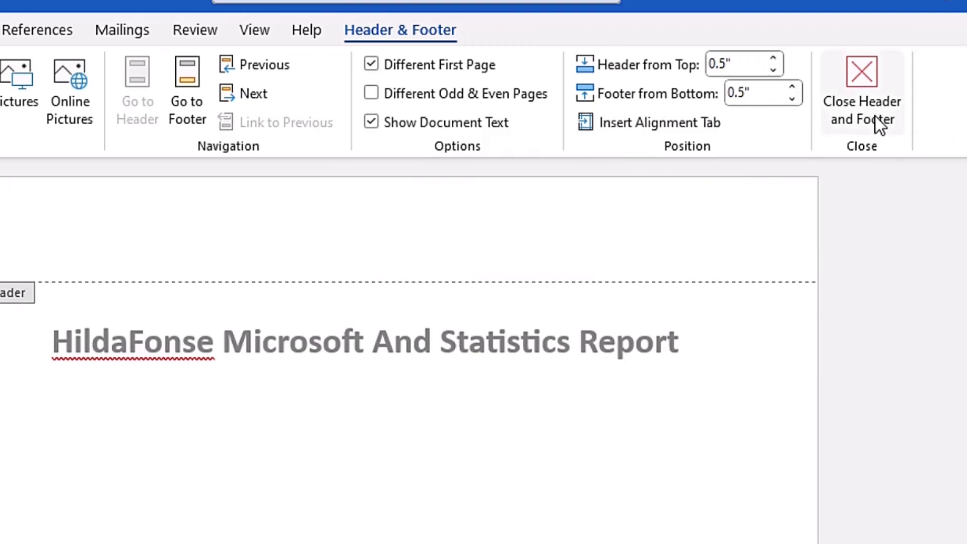
pyautogui.click(875, 118)
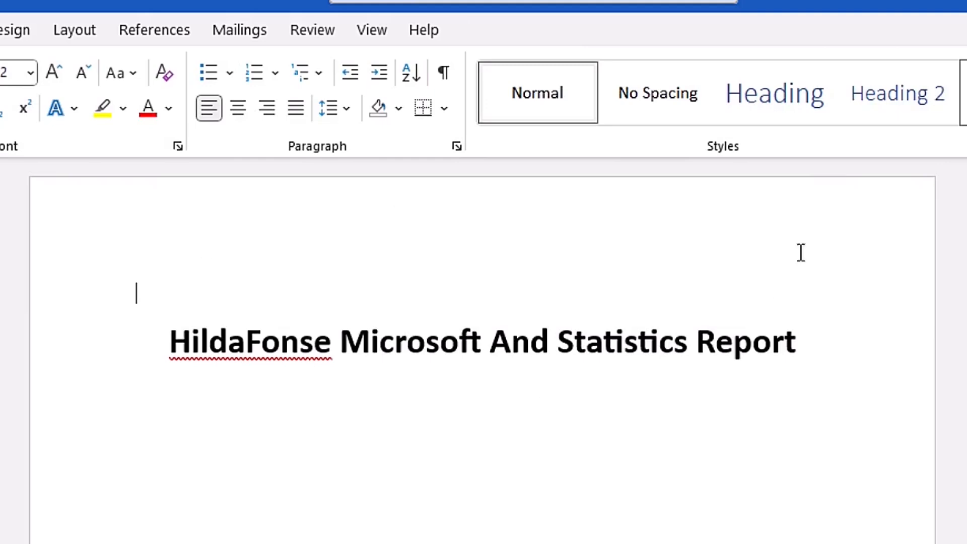
pyautogui.moveTo(956, 95); pyautogui.dragTo(957, 149)
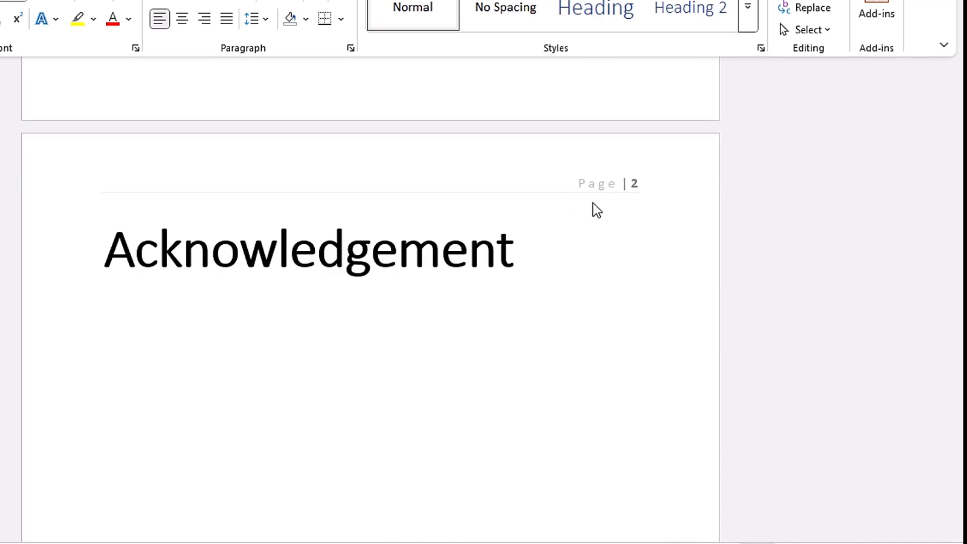
pyautogui.scroll(1, 453, 319)
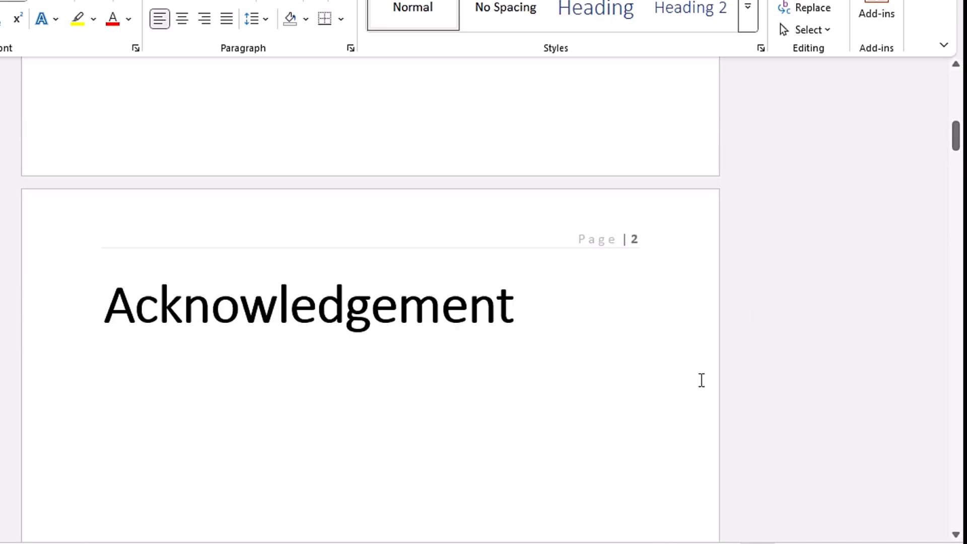
pyautogui.moveTo(958, 106); pyautogui.dragTo(959, 81)
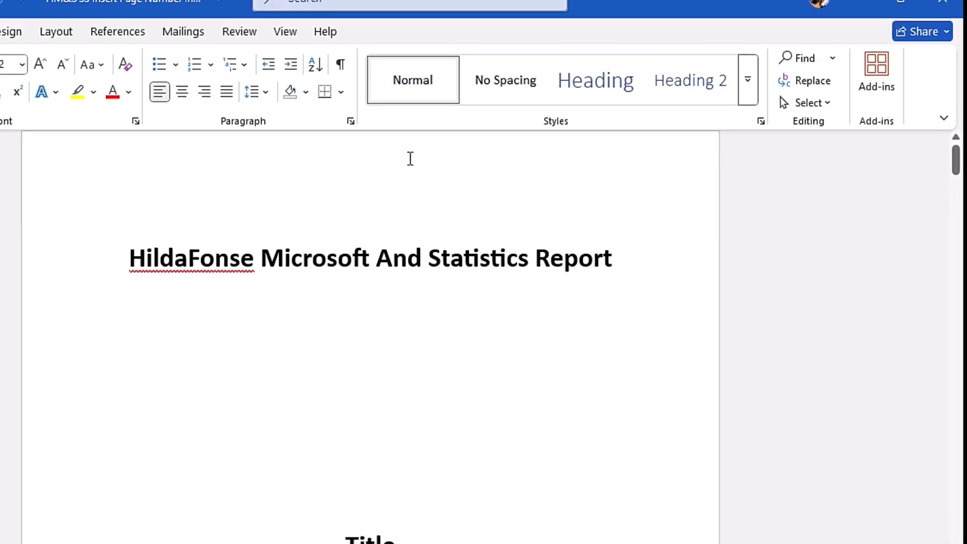
# Step: Reopen the first page header and set the page numbering to start at 0
pyautogui.doubleClick(411, 159)
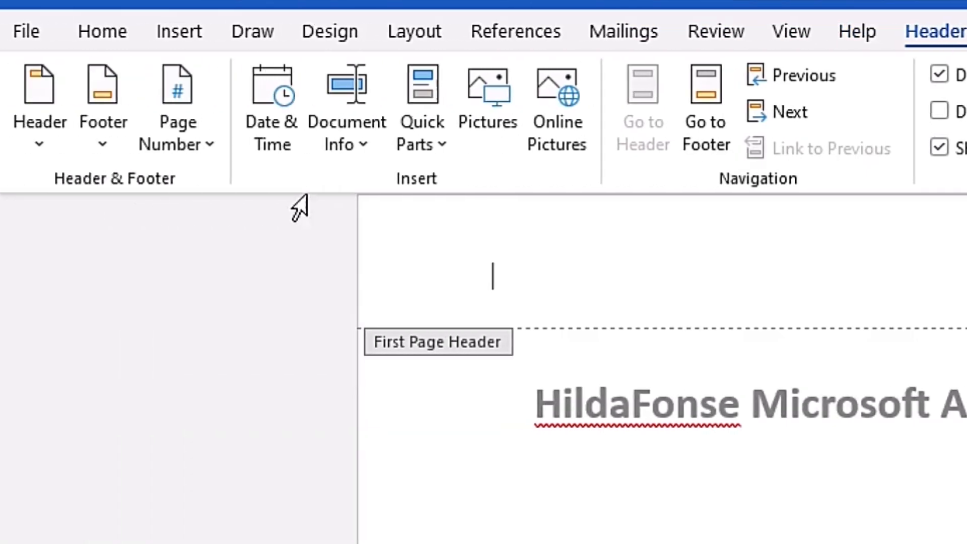
pyautogui.click(209, 148)
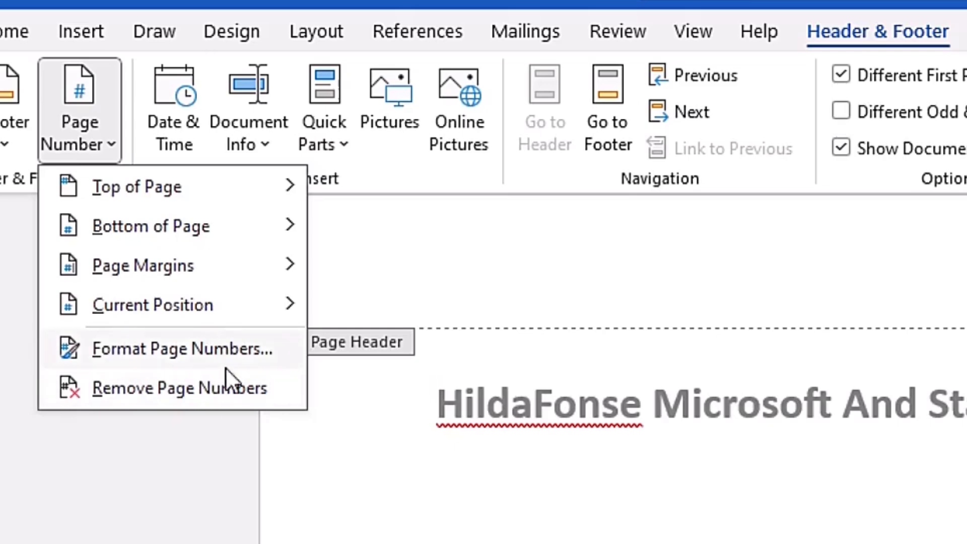
pyautogui.click(248, 355)
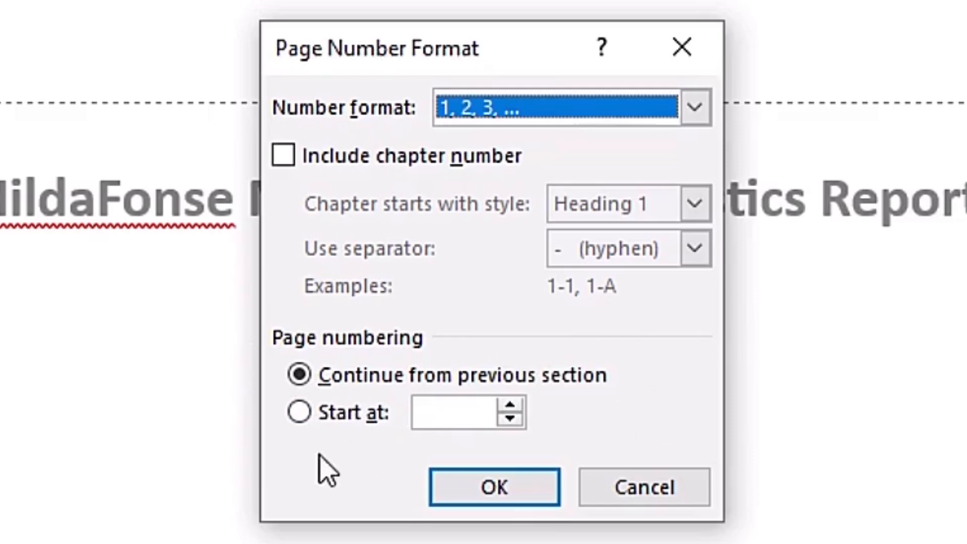
pyautogui.click(302, 412)
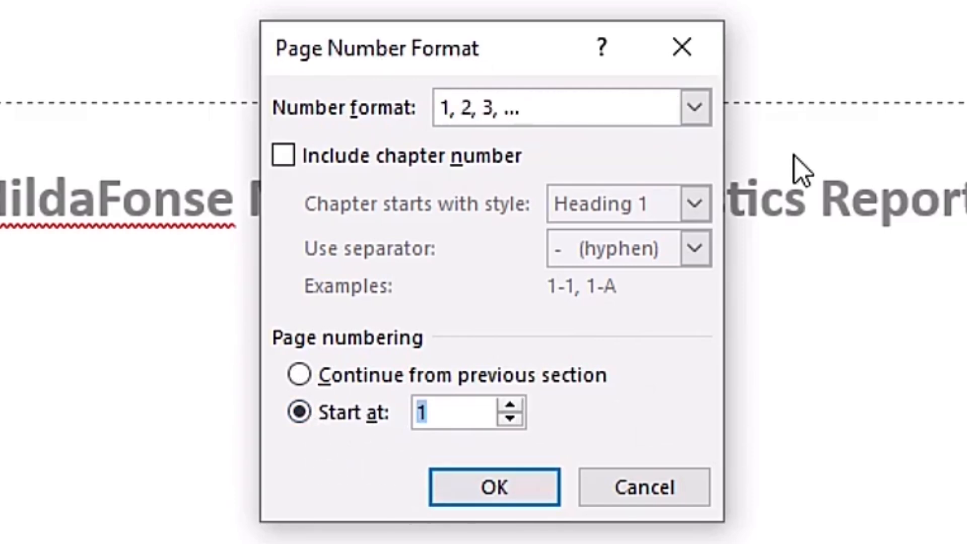
pyautogui.write('0')
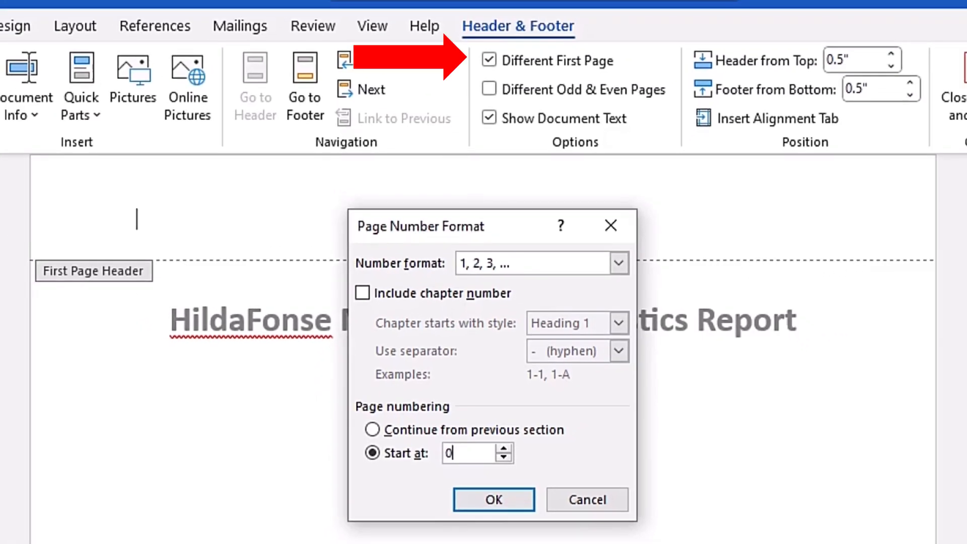
pyautogui.click(494, 501)
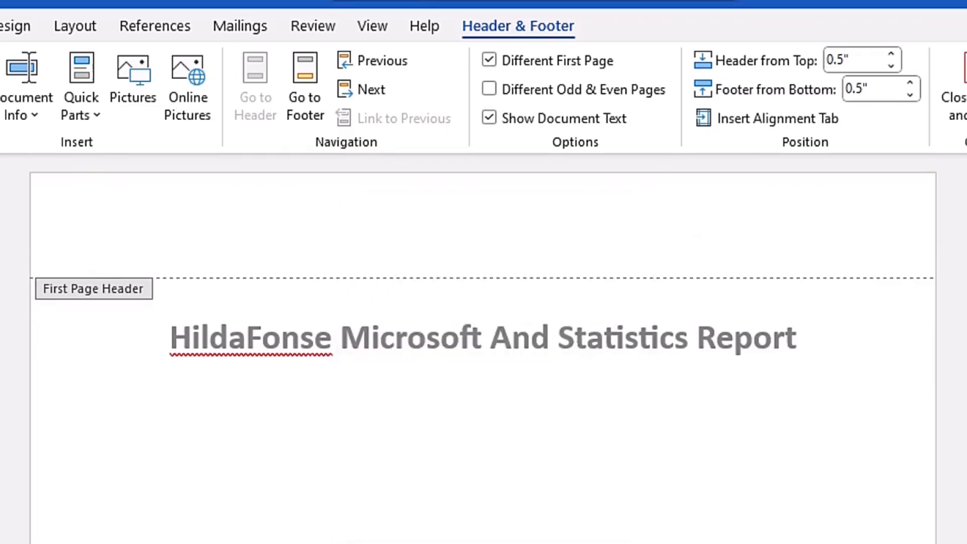
# Step: Delete the page number and its accent line from the header of the Acknowledgement page
pyautogui.moveTo(959, 167); pyautogui.dragTo(959, 224)
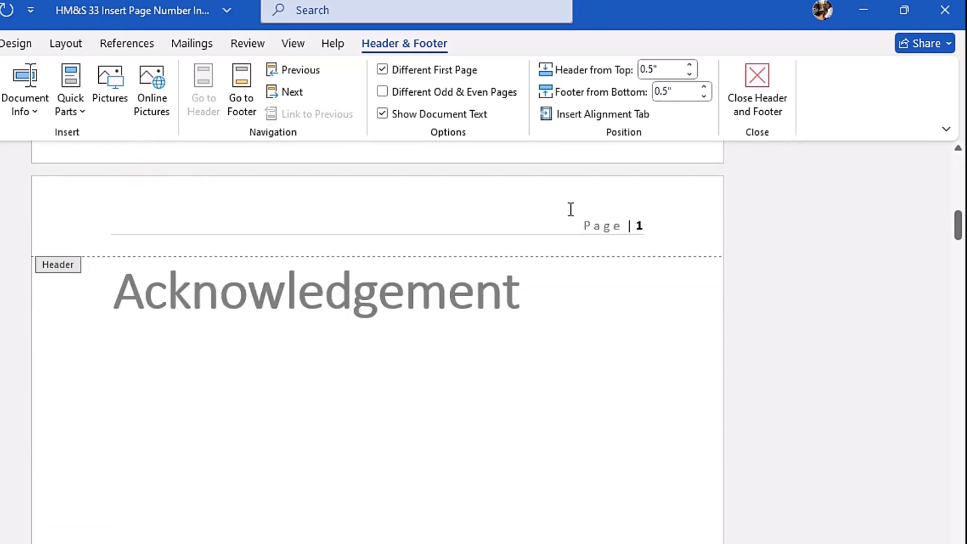
pyautogui.moveTo(956, 231)
pyautogui.mouseDown()
pyautogui.moveTo(961, 363)
pyautogui.moveTo(958, 170)
pyautogui.moveTo(961, 219)
pyautogui.mouseUp()
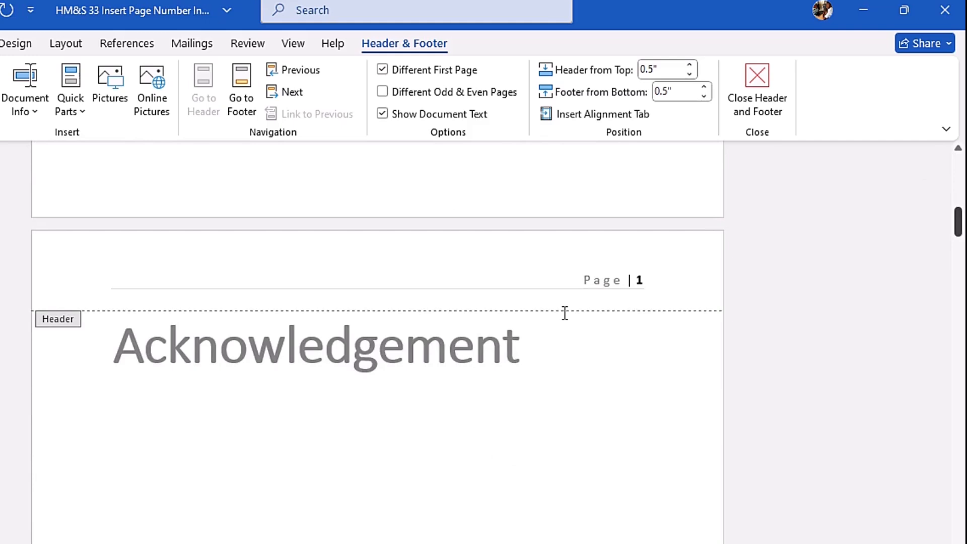
pyautogui.moveTo(652, 330); pyautogui.dragTo(541, 352)
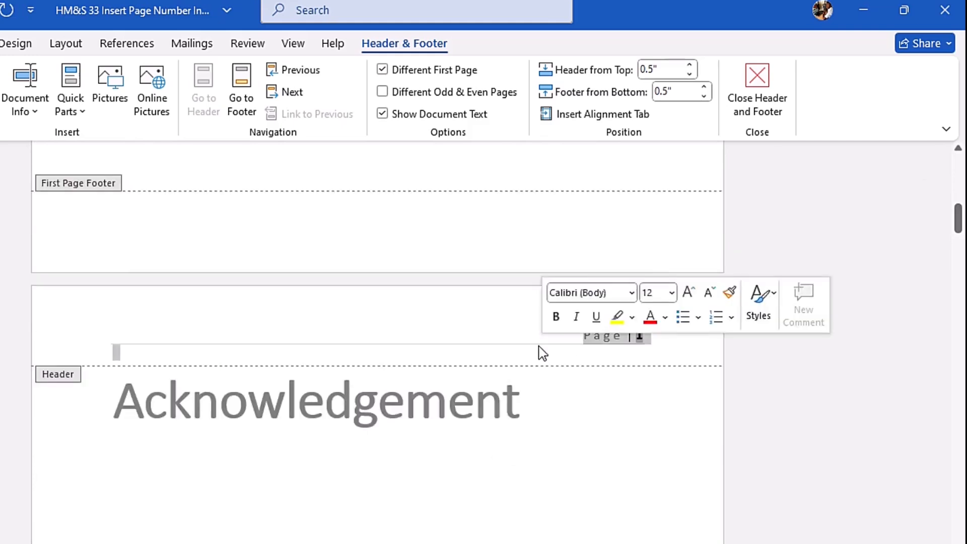
pyautogui.press('Delete')
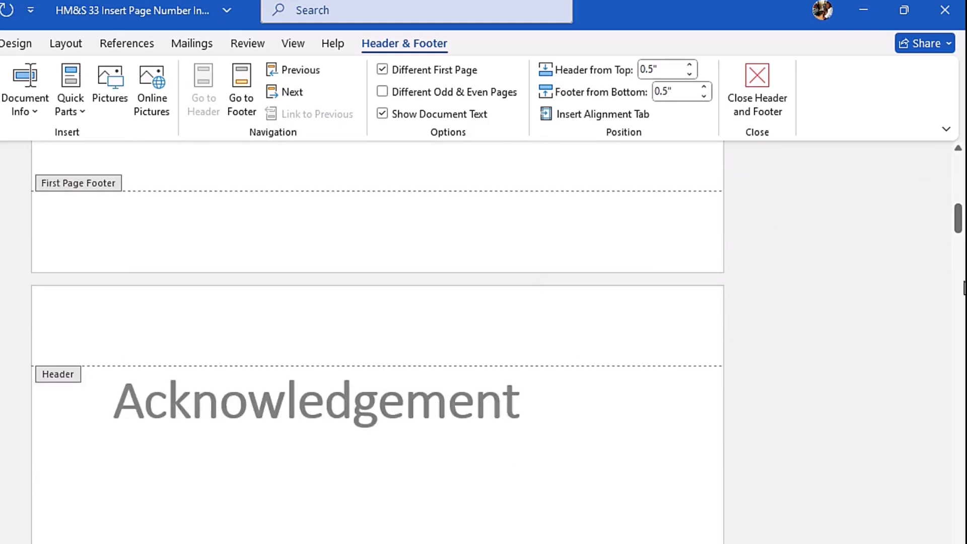
# Step: Leave header editing and insert an Accent Bar 2 page number at the top of the title page
pyautogui.click(758, 103)
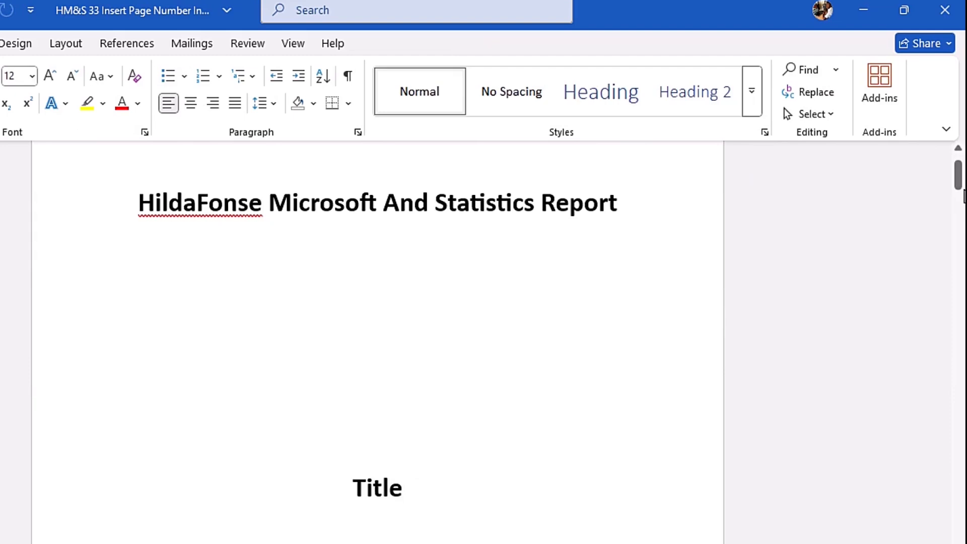
pyautogui.moveTo(961, 190); pyautogui.dragTo(961, 182)
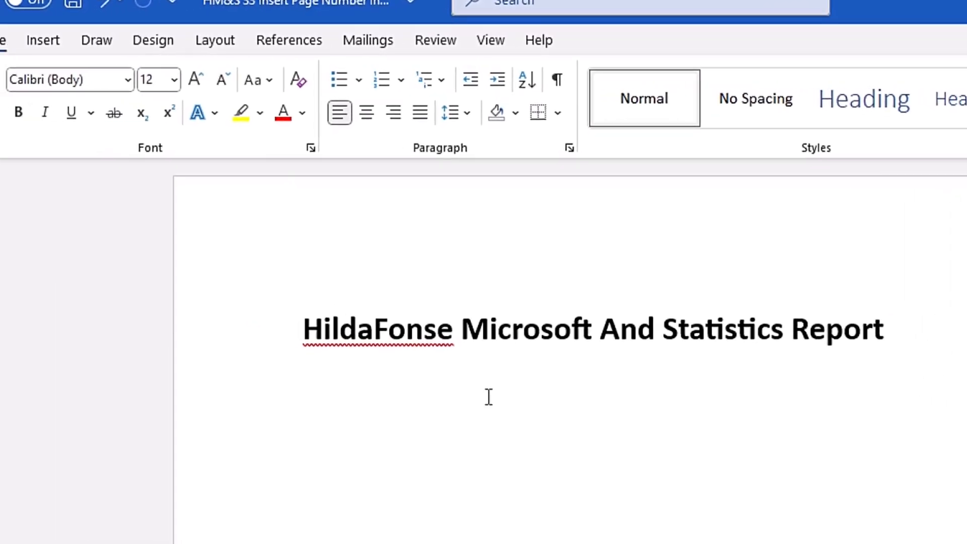
pyautogui.click(108, 50)
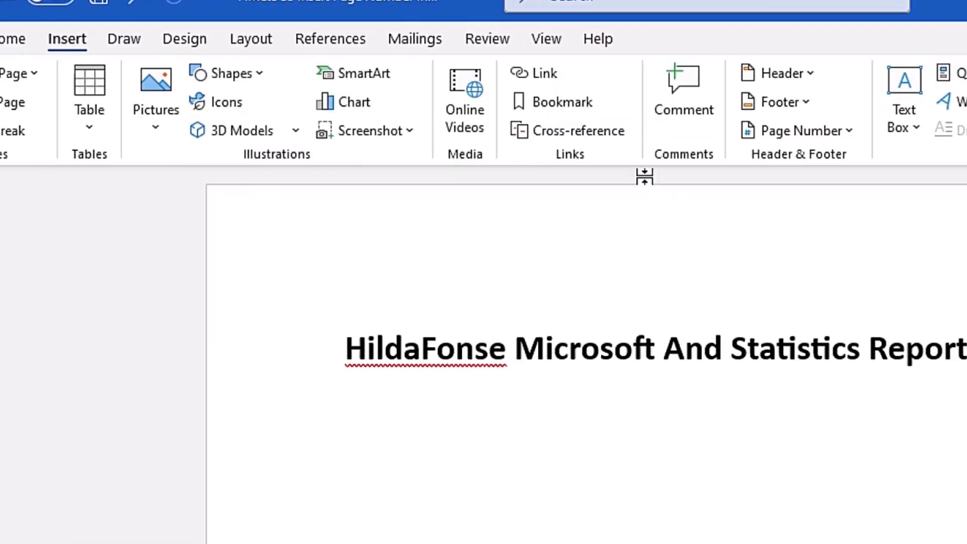
pyautogui.click(494, 132)
pyautogui.moveTo(527, 166)
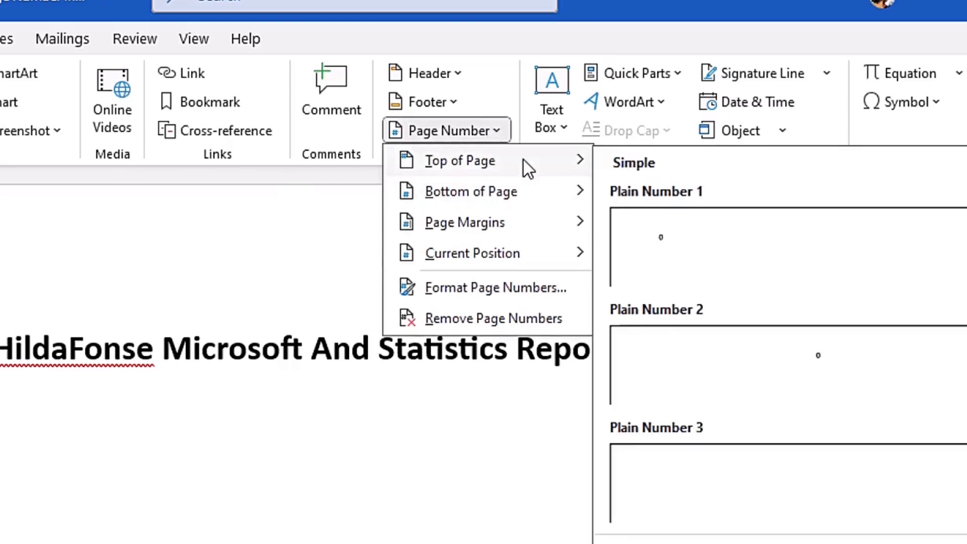
pyautogui.moveTo(950, 247); pyautogui.dragTo(957, 287)
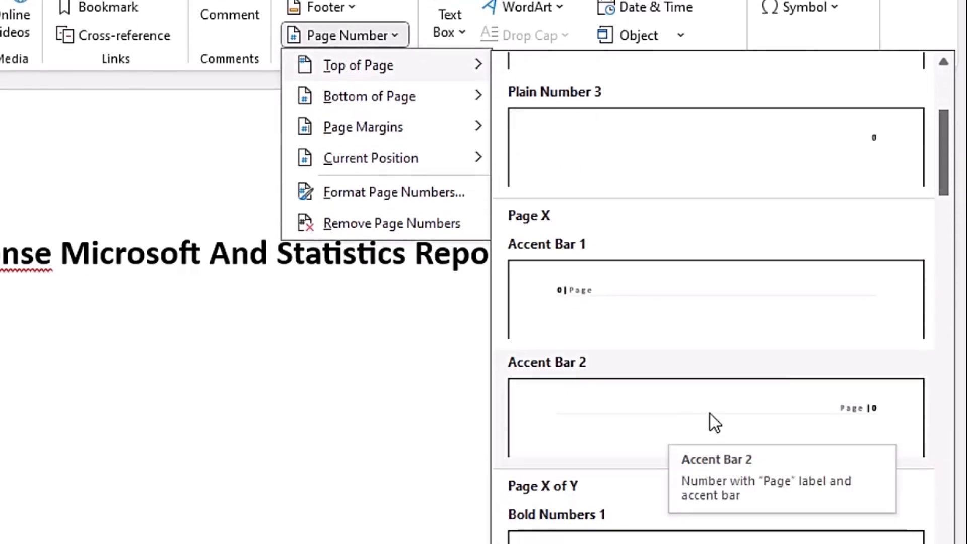
pyautogui.click(710, 450)
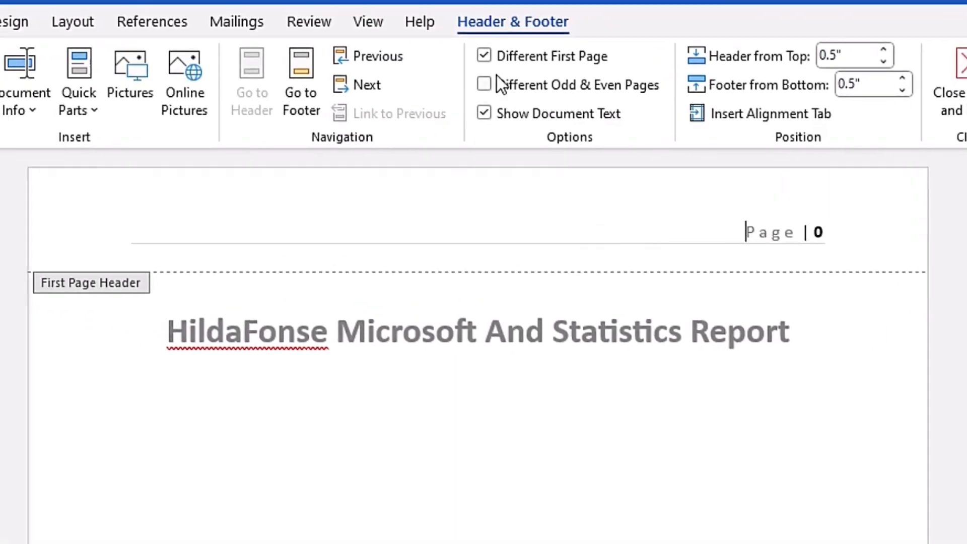
# Step: Turn off Different First Page and insert an Accent Bar 2 page number at the top of the page
pyautogui.click(484, 56)
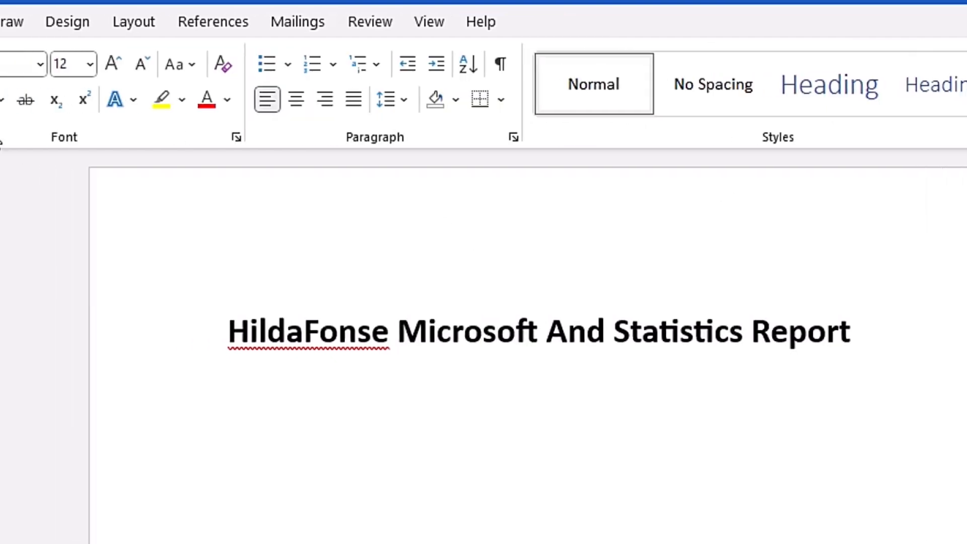
pyautogui.click(146, 29)
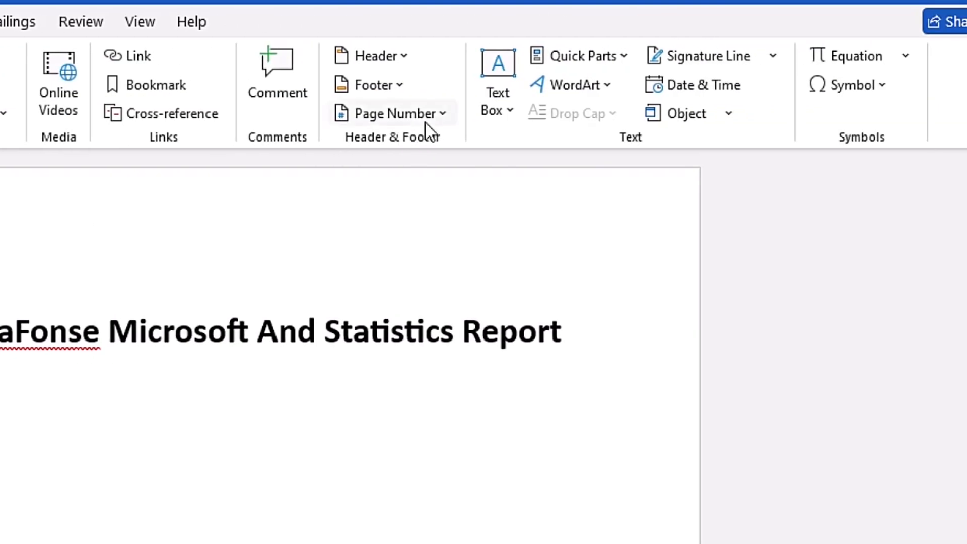
pyautogui.click(440, 119)
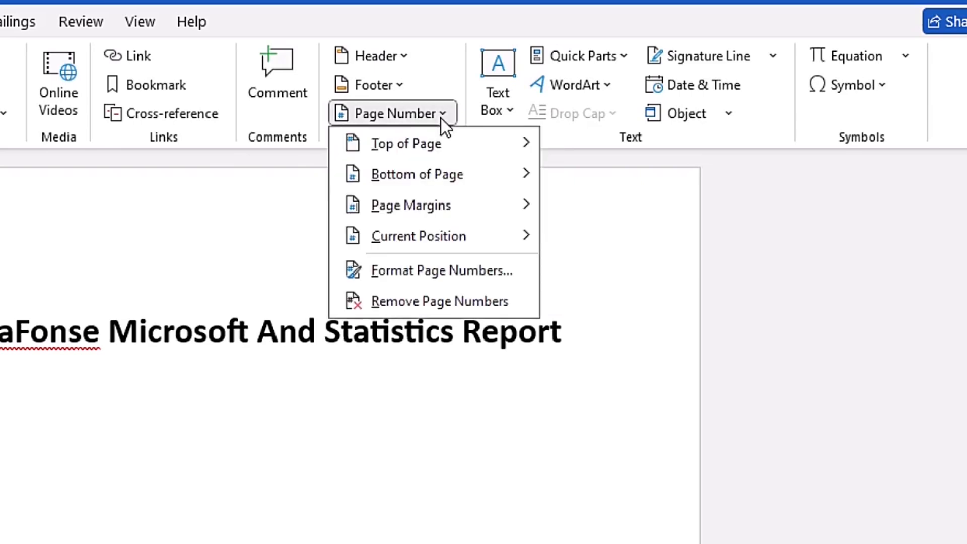
pyautogui.moveTo(478, 146)
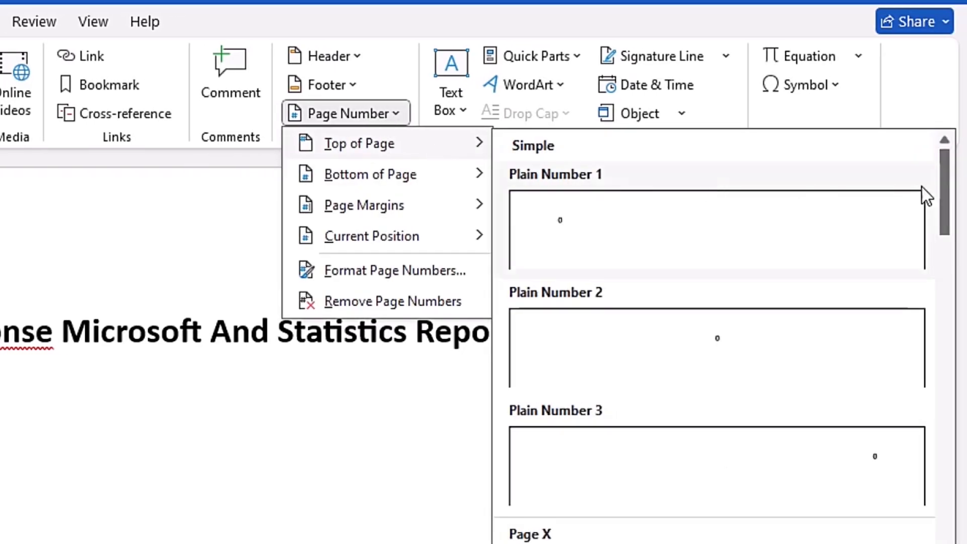
pyautogui.scroll(-4, 947, 209)
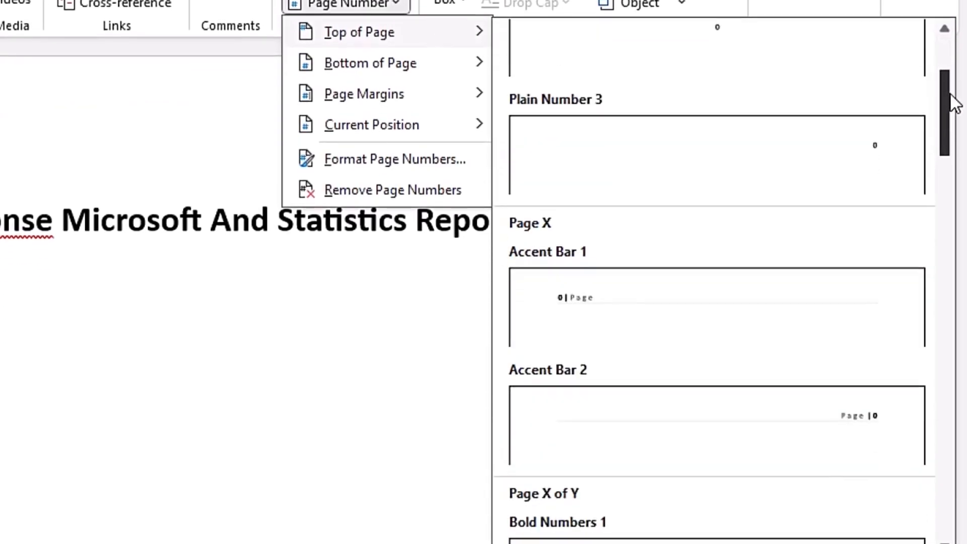
pyautogui.click(756, 434)
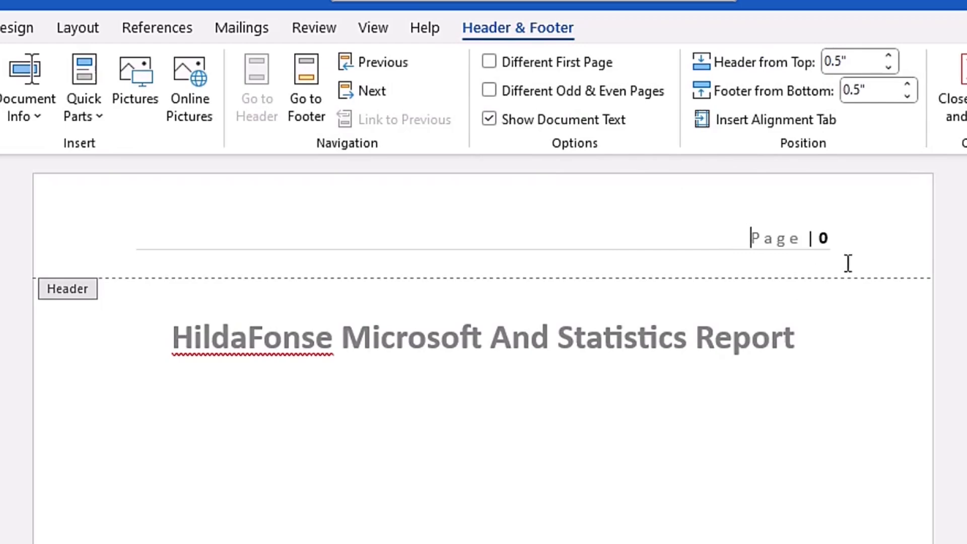
# Step: Set the page numbering to continue from the previous section
pyautogui.click(173, 116)
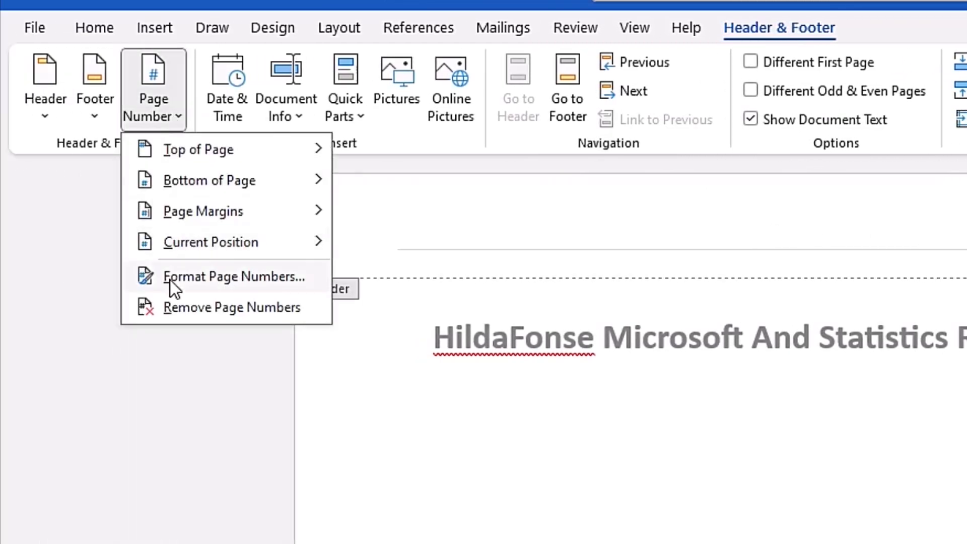
pyautogui.click(225, 276)
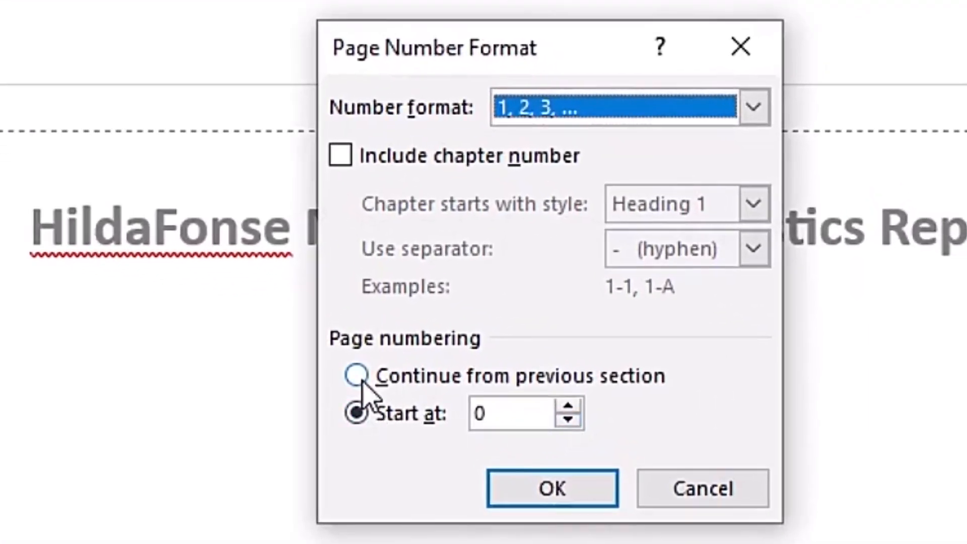
pyautogui.click(362, 378)
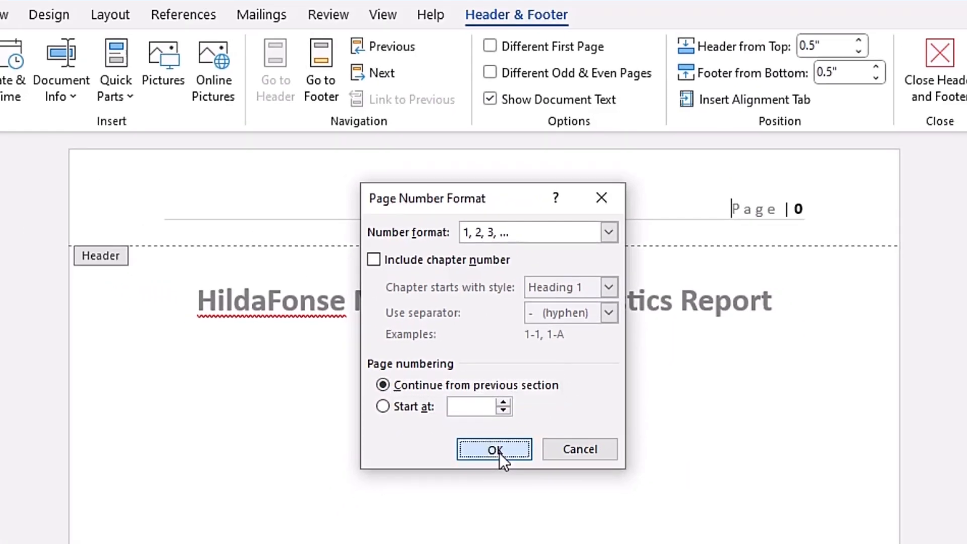
pyautogui.click(553, 488)
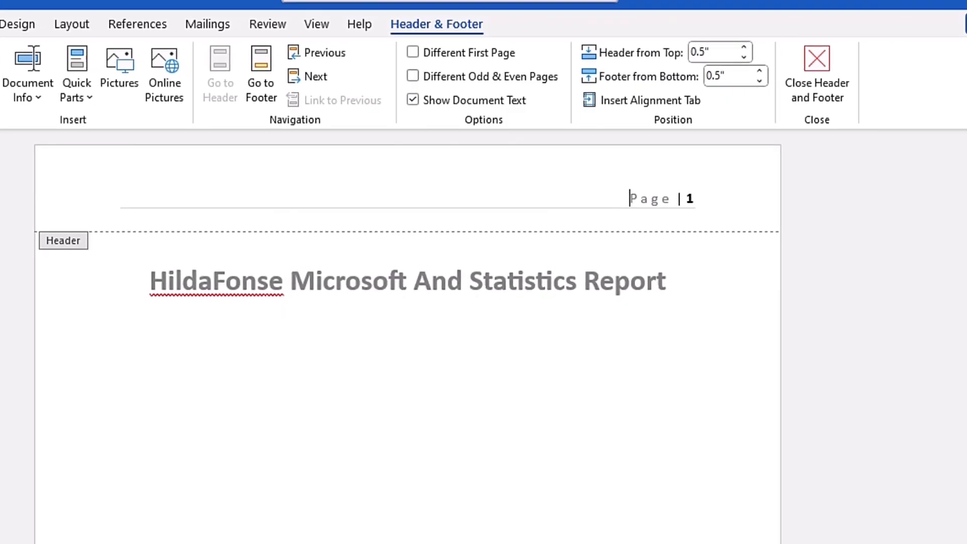
# Step: Change the page number format to lowercase Roman numerals (i, ii, iii, ...) and leave header editing
pyautogui.moveTo(964, 163)
pyautogui.mouseDown()
pyautogui.moveTo(964, 260)
pyautogui.moveTo(962, 154)
pyautogui.mouseUp()
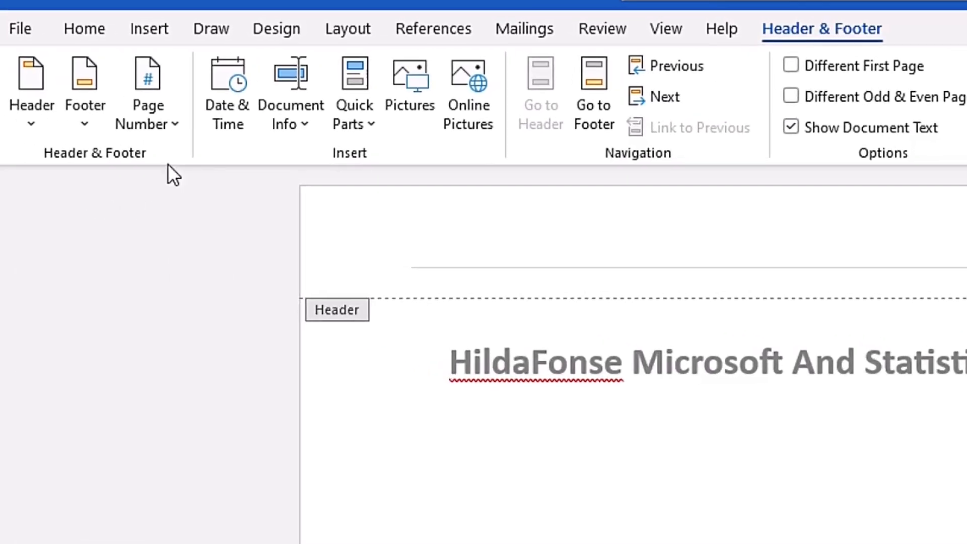
pyautogui.click(167, 129)
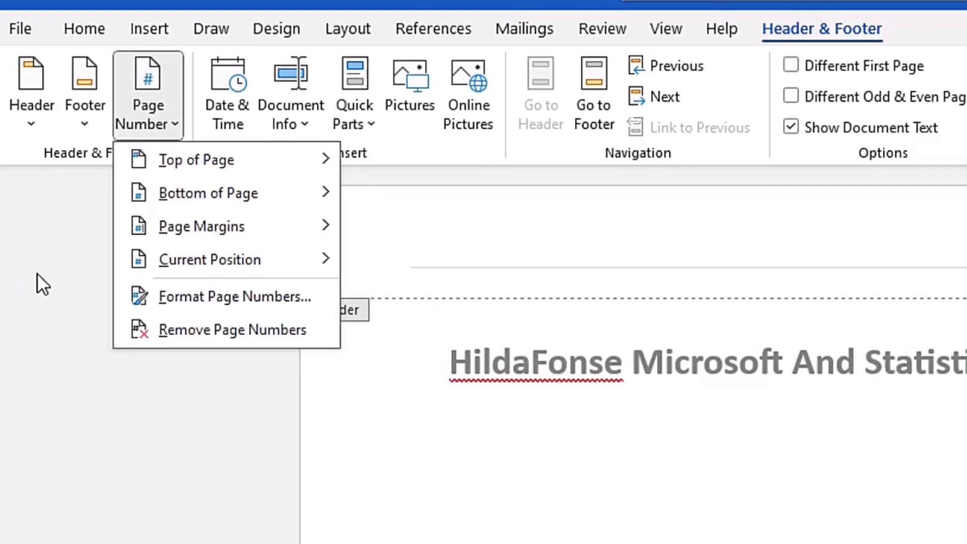
pyautogui.click(255, 298)
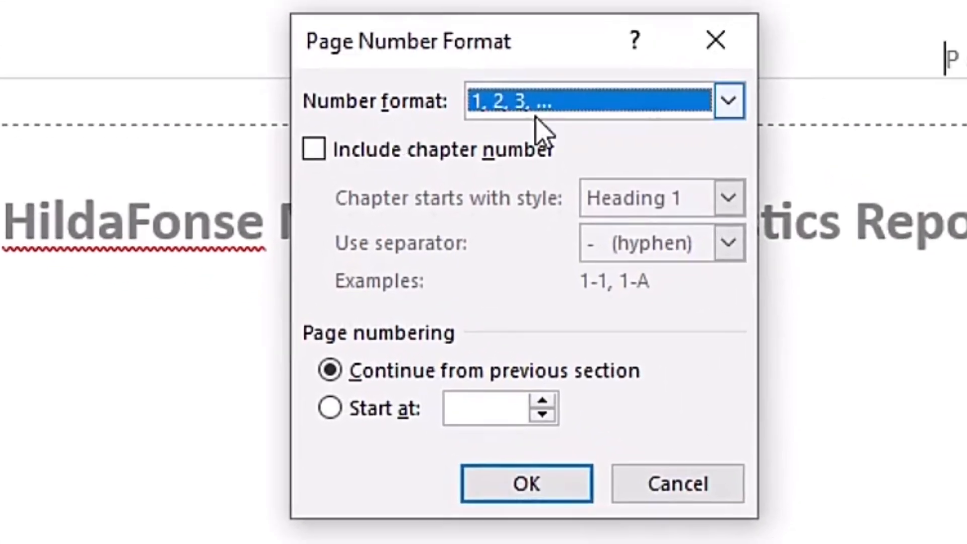
pyautogui.click(604, 118)
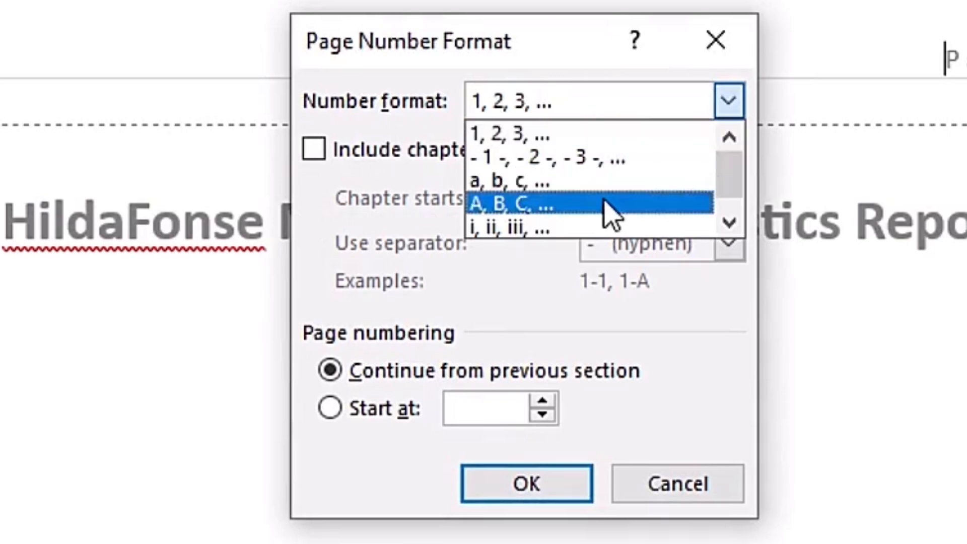
pyautogui.click(583, 227)
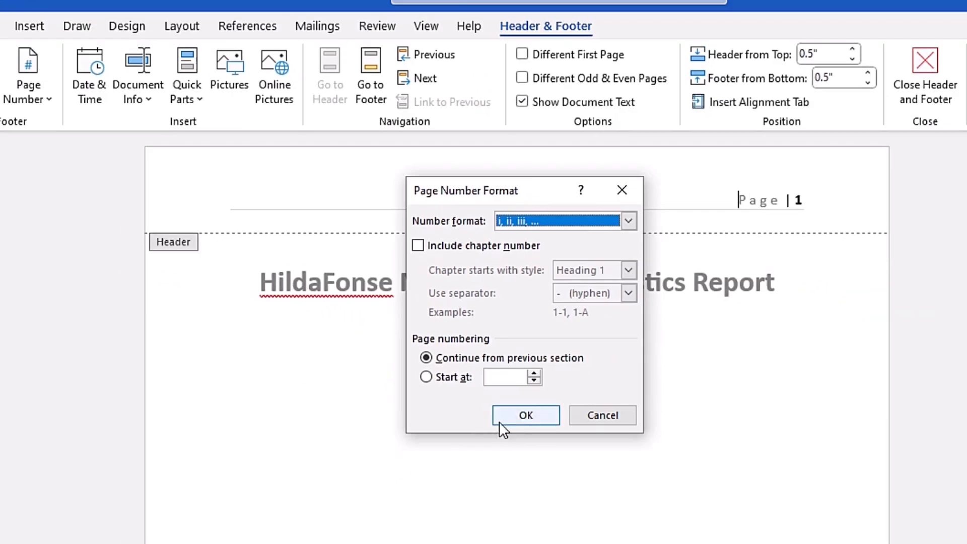
pyautogui.click(510, 420)
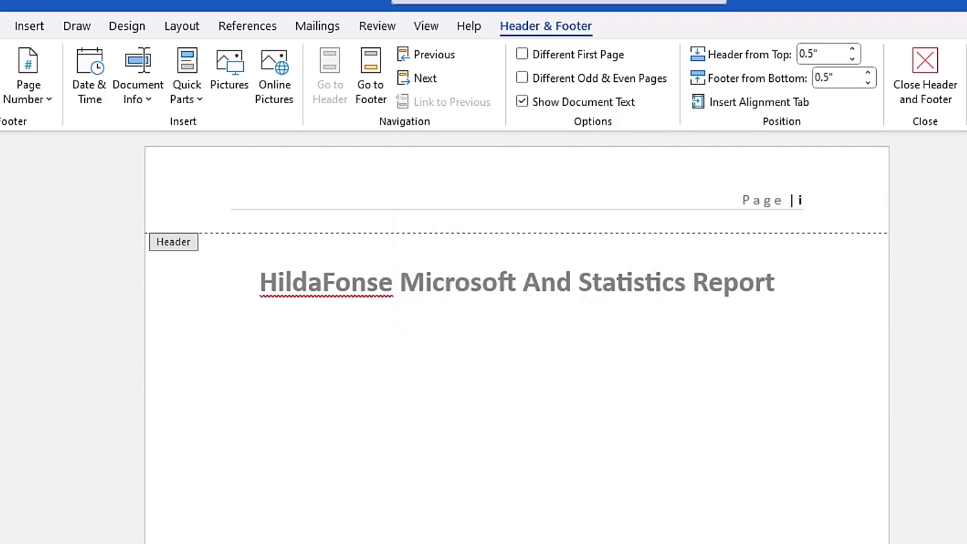
pyautogui.click(949, 75)
# Step: Show the formatting marks and delete the page break below the table of contents
pyautogui.moveTo(952, 173); pyautogui.dragTo(959, 354)
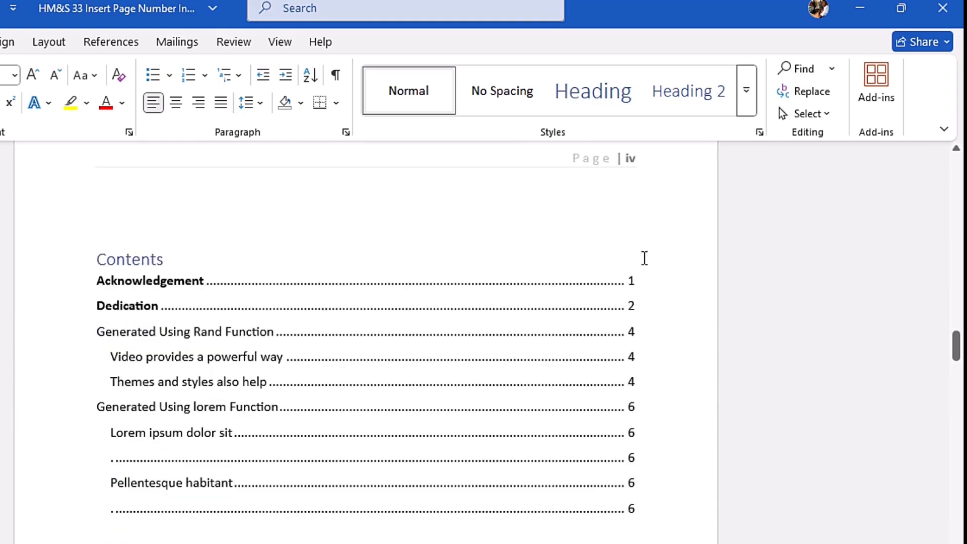
pyautogui.scroll(-1, 636, 226)
pyautogui.moveTo(957, 355); pyautogui.dragTo(960, 402)
pyautogui.click(960, 161)
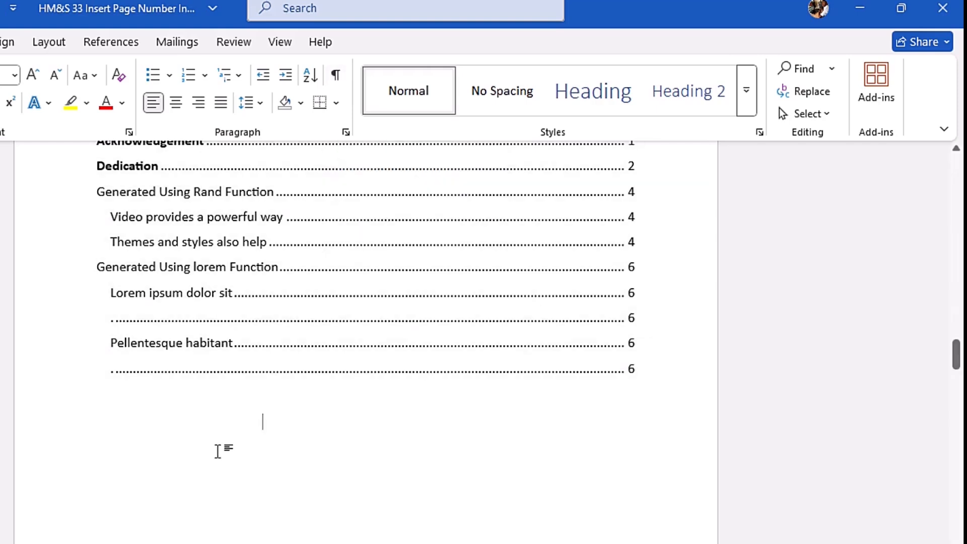
pyautogui.hotkey('ctrl', 'shift', '8')
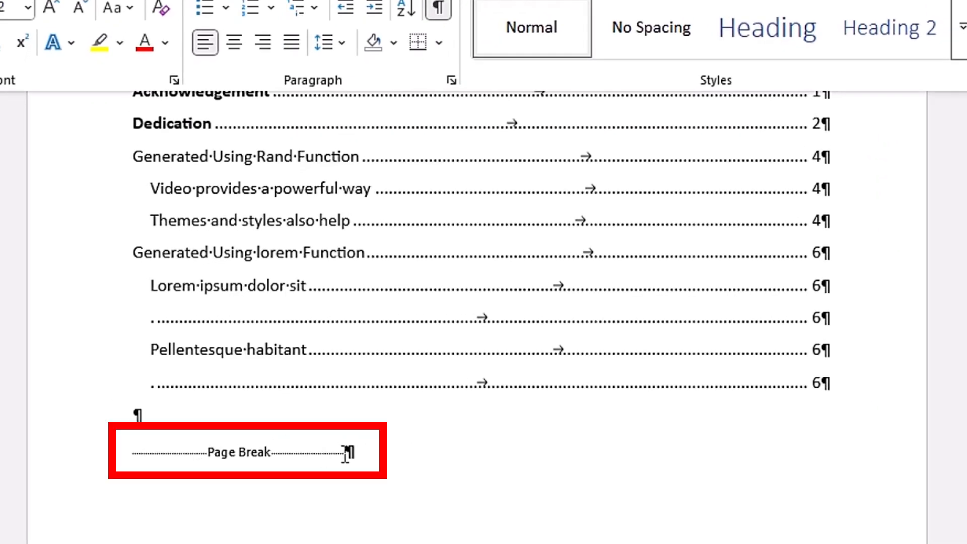
pyautogui.moveTo(262, 452); pyautogui.dragTo(132, 454)
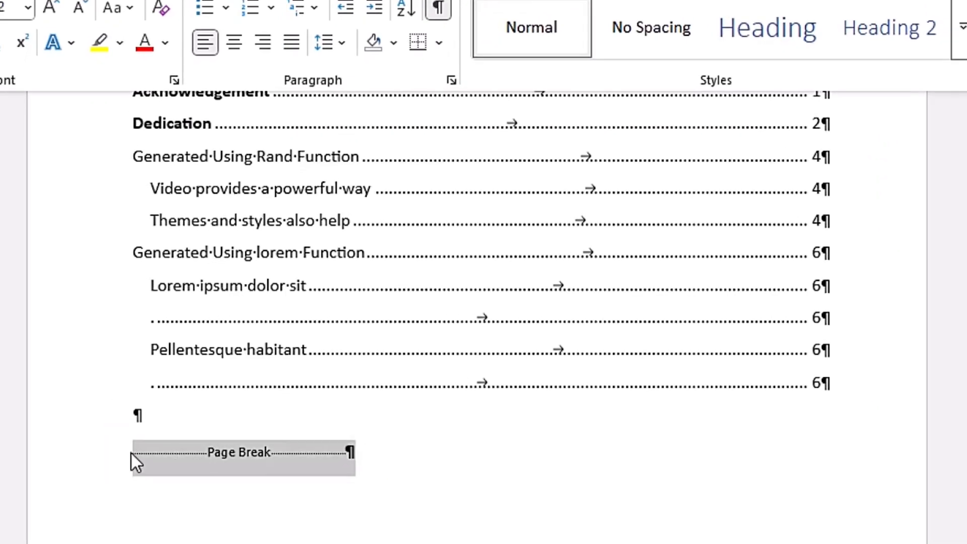
pyautogui.press('Delete')
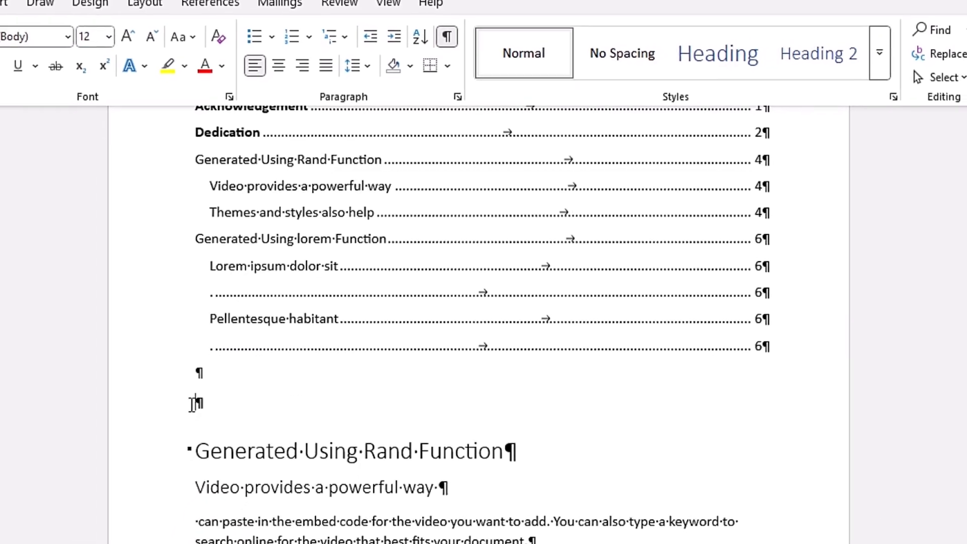
# Step: Insert a Next Page section break between the table of contents and the Generated Using Rand Function heading
pyautogui.click(198, 404)
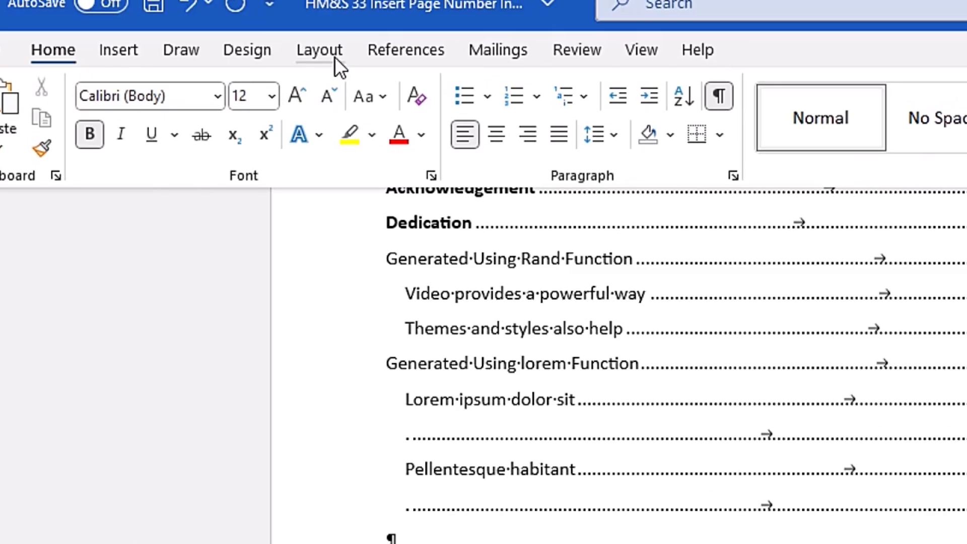
pyautogui.click(334, 57)
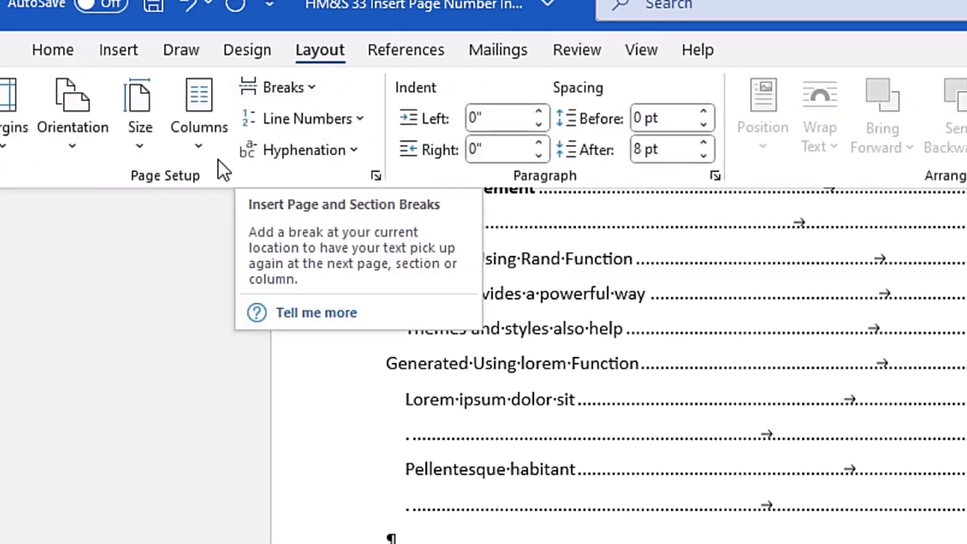
pyautogui.click(313, 87)
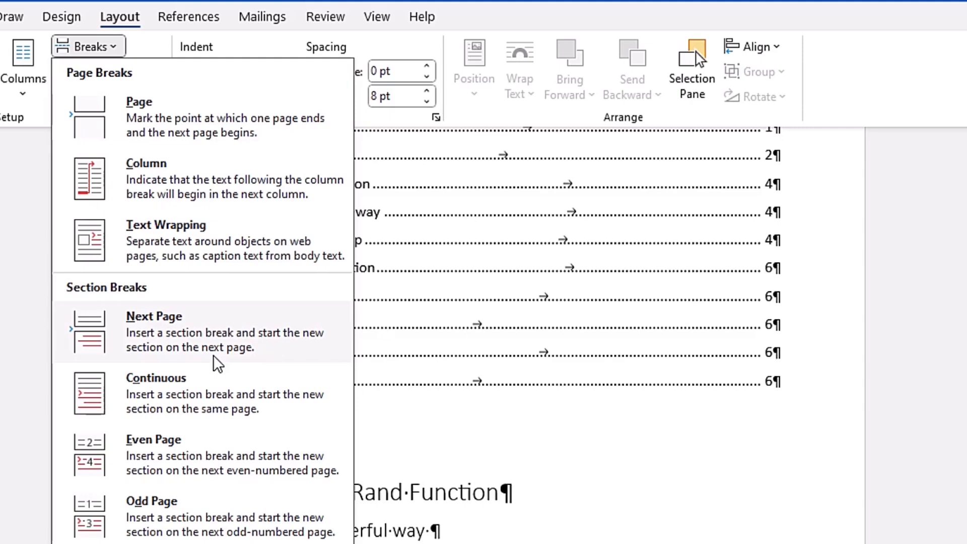
pyautogui.click(197, 348)
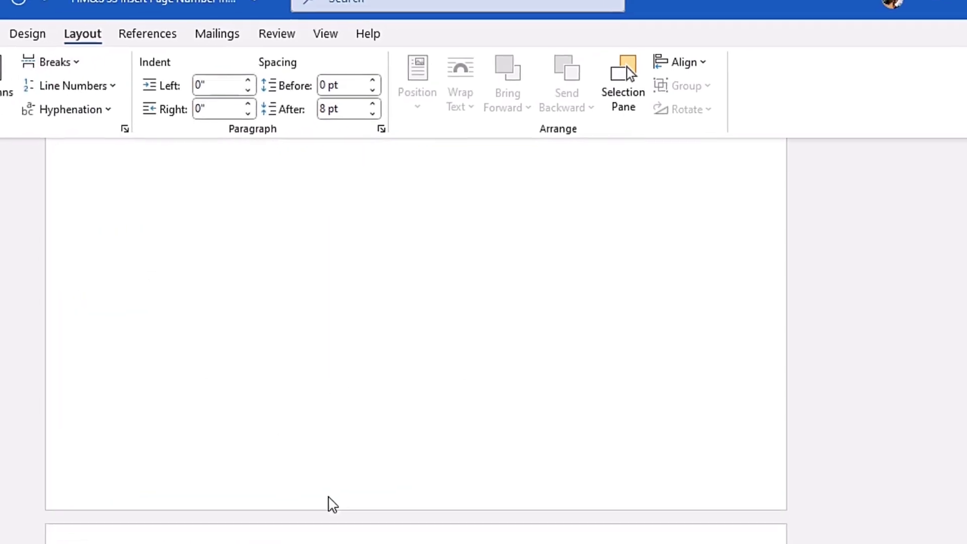
# Step: Check the section break below the table of contents and the page numbers on the pages before and after it
pyautogui.moveTo(964, 387); pyautogui.dragTo(965, 367)
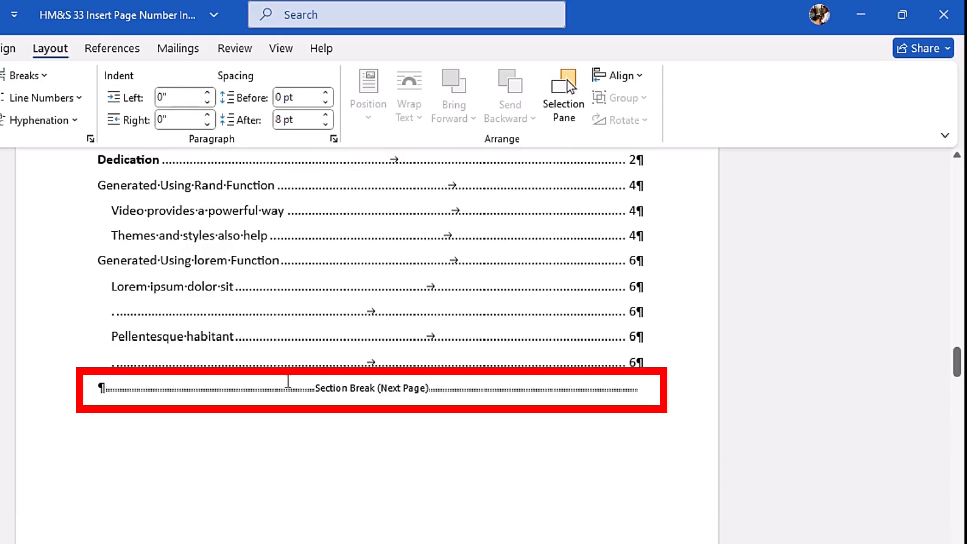
pyautogui.click(371, 396)
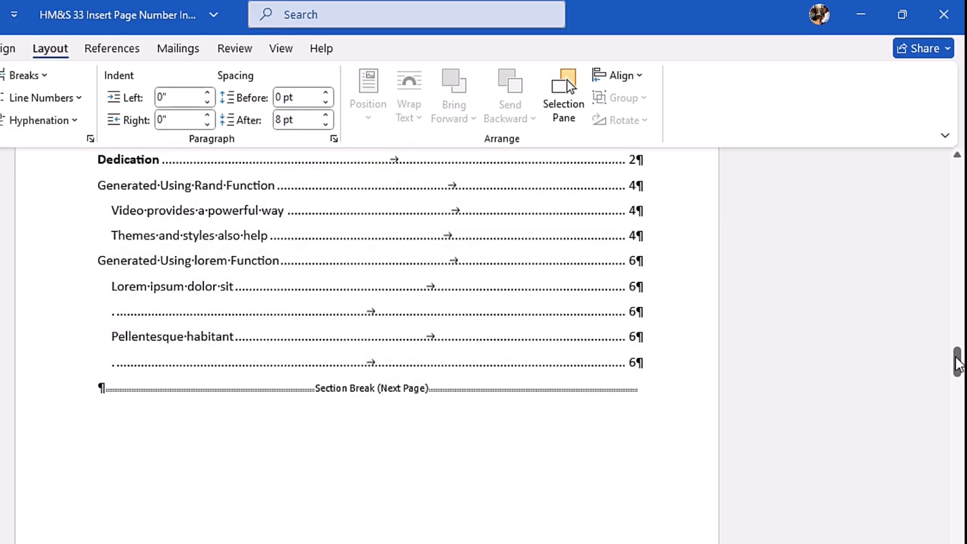
pyautogui.moveTo(957, 363); pyautogui.dragTo(957, 395)
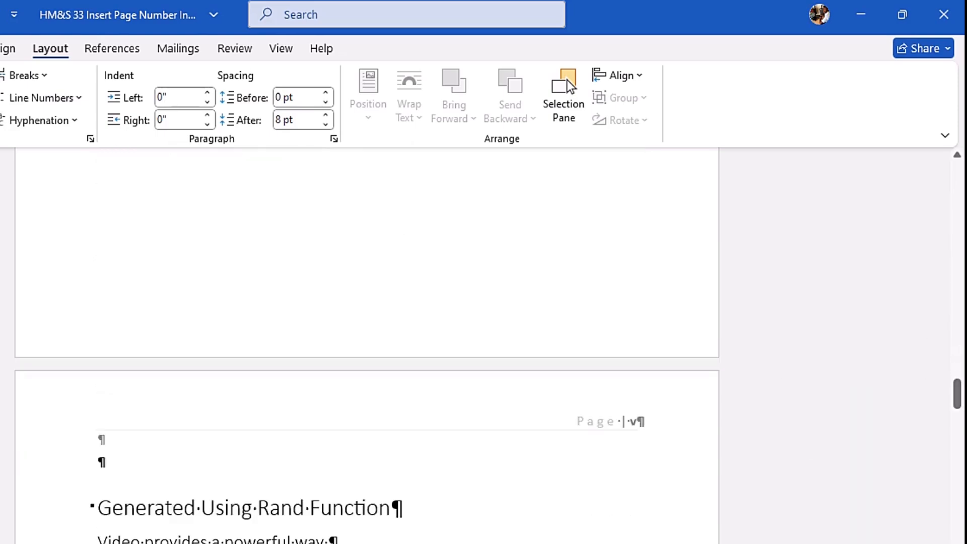
pyautogui.moveTo(959, 392); pyautogui.dragTo(952, 346)
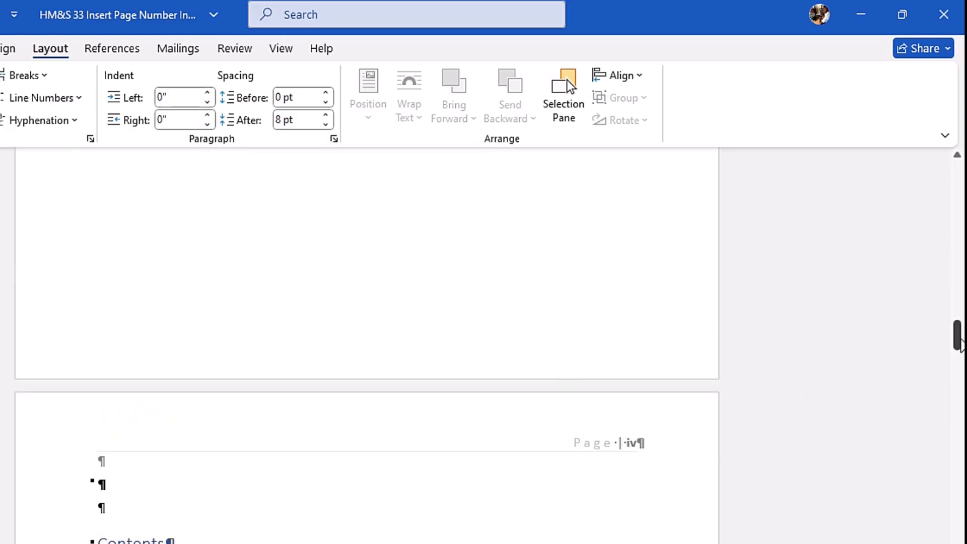
pyautogui.moveTo(960, 356); pyautogui.dragTo(956, 412)
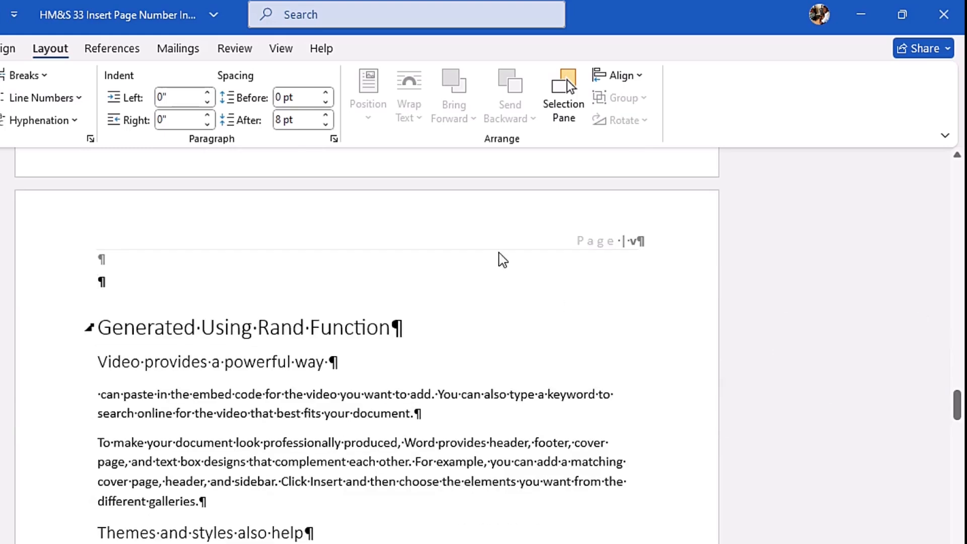
# Step: Change the page number format from the Generated Using Rand Function page onward to 1, 2, 3, ... and hide the formatting marks
pyautogui.doubleClick(378, 231)
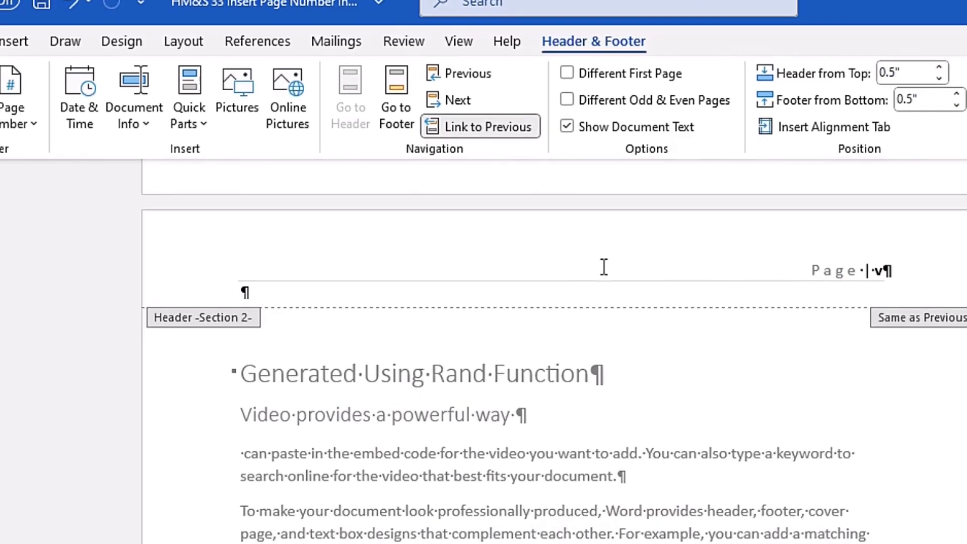
pyautogui.click(191, 142)
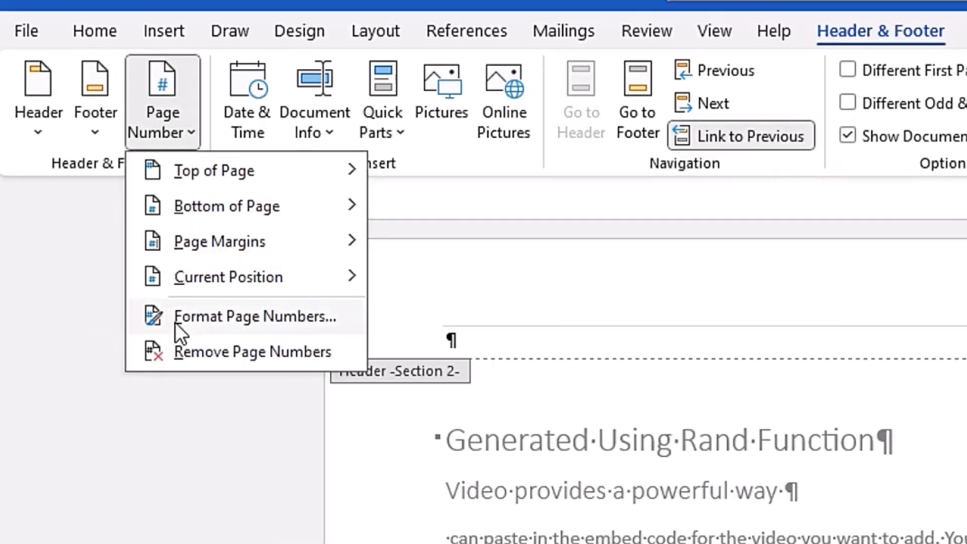
pyautogui.click(207, 317)
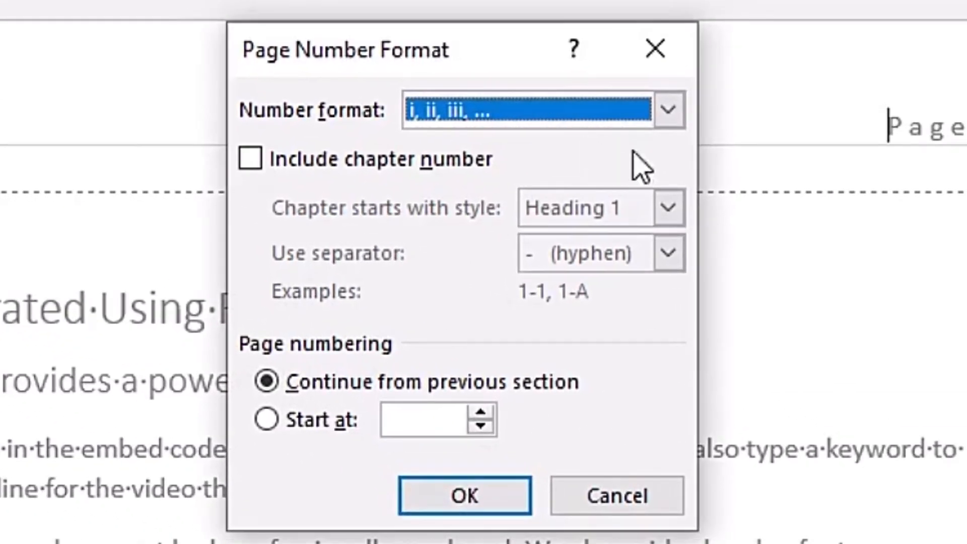
pyautogui.click(929, 263)
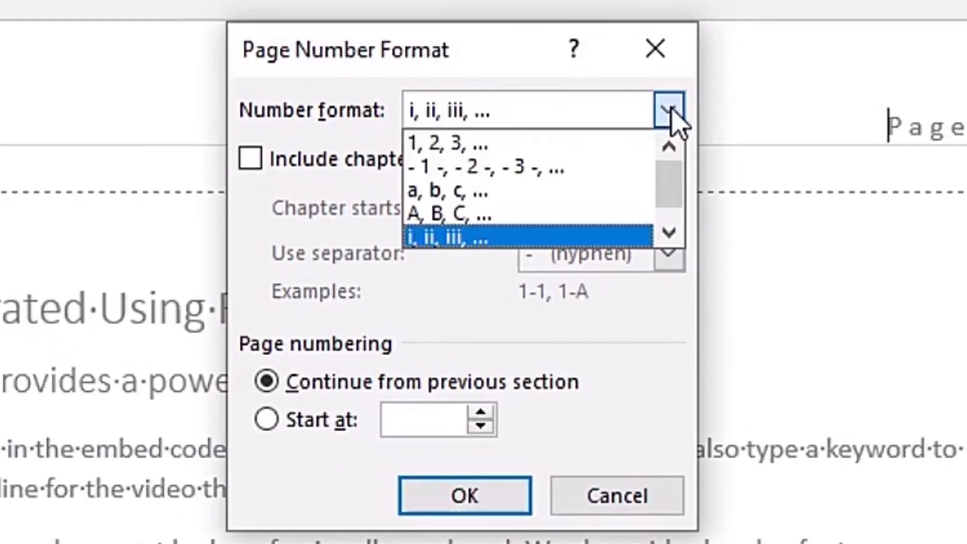
pyautogui.click(516, 145)
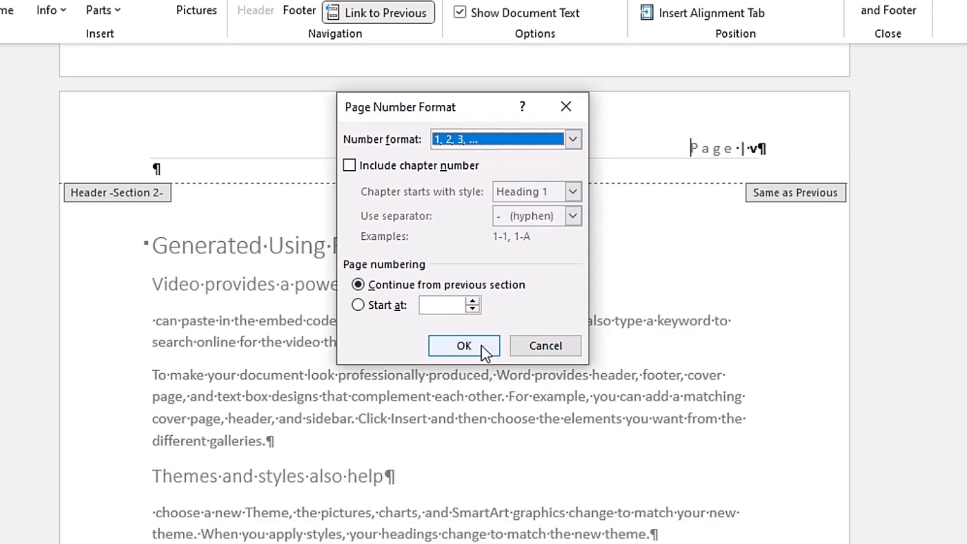
pyautogui.click(481, 345)
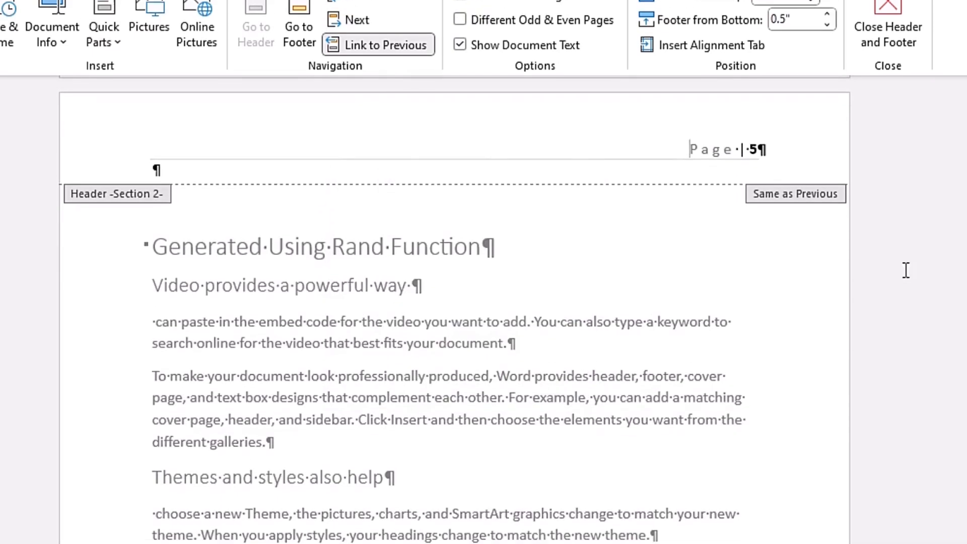
pyautogui.click(891, 36)
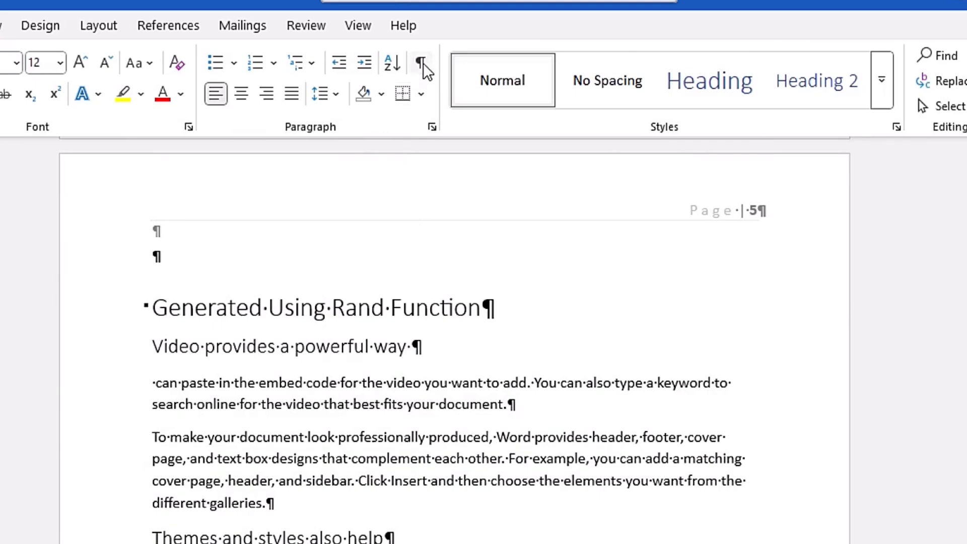
pyautogui.click(422, 63)
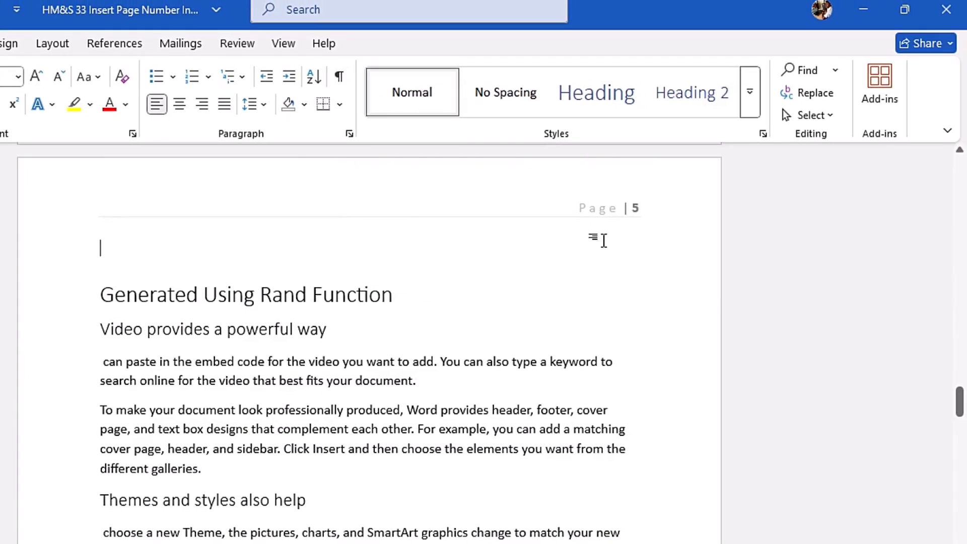
# Step: Unlink the Section 2 header on the Generated Using Rand Function page from the previous section
pyautogui.moveTo(959, 403); pyautogui.dragTo(958, 504)
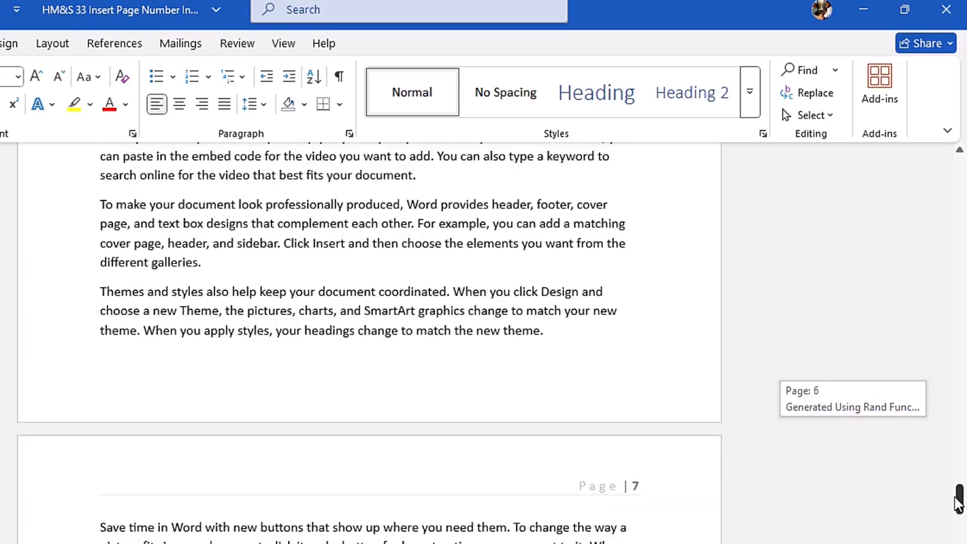
pyautogui.moveTo(958, 503); pyautogui.dragTo(936, 342)
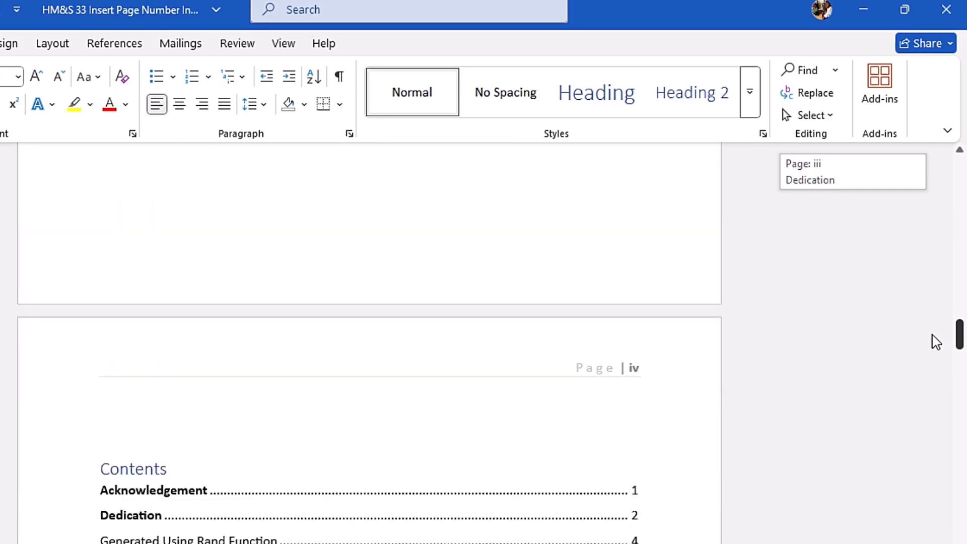
pyautogui.moveTo(935, 340); pyautogui.dragTo(963, 398)
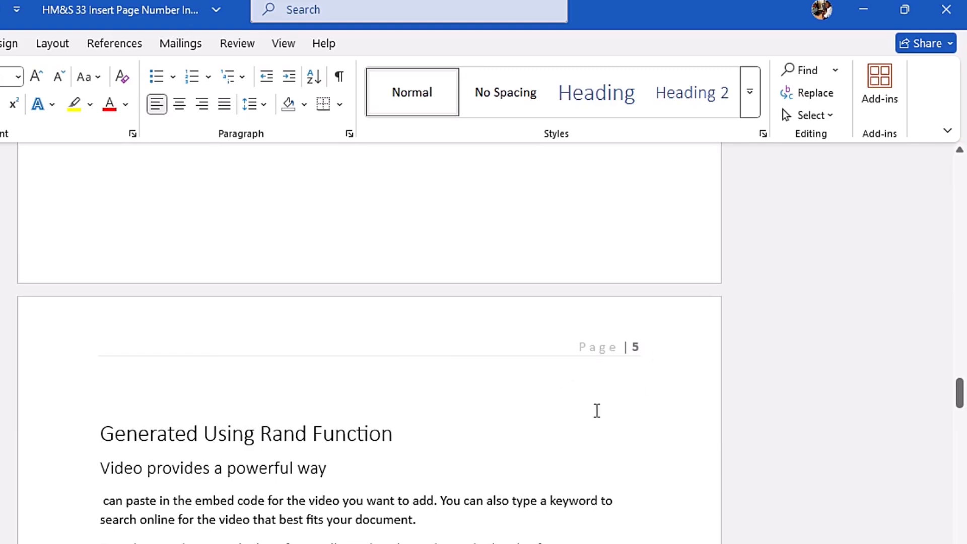
pyautogui.doubleClick(414, 316)
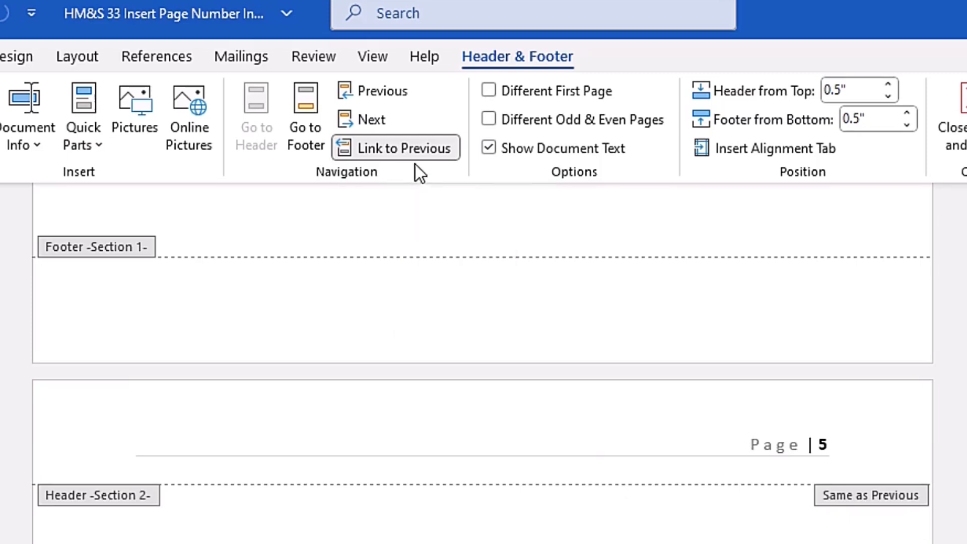
pyautogui.click(421, 154)
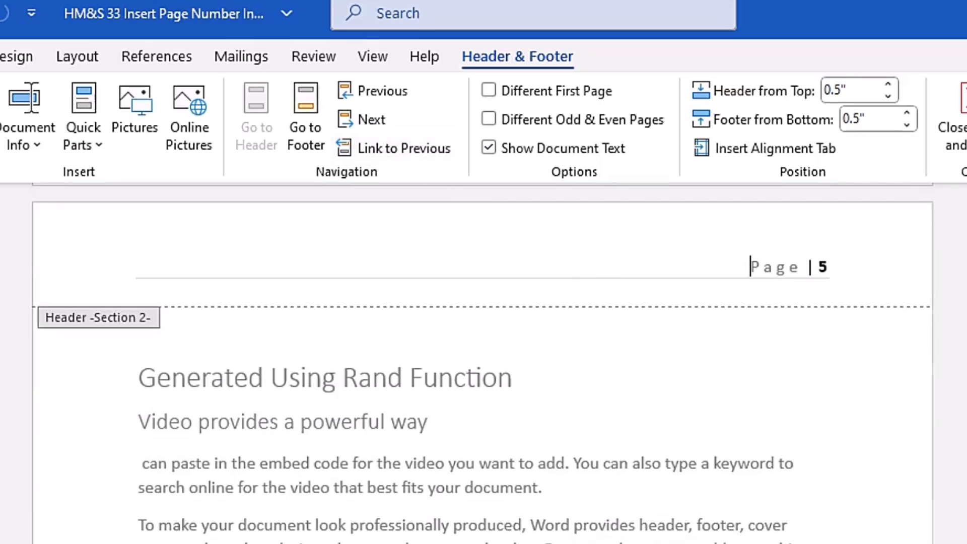
# Step: Restart the Section 2 page numbering at 1 and leave header editing
pyautogui.scroll(4, 242, 342)
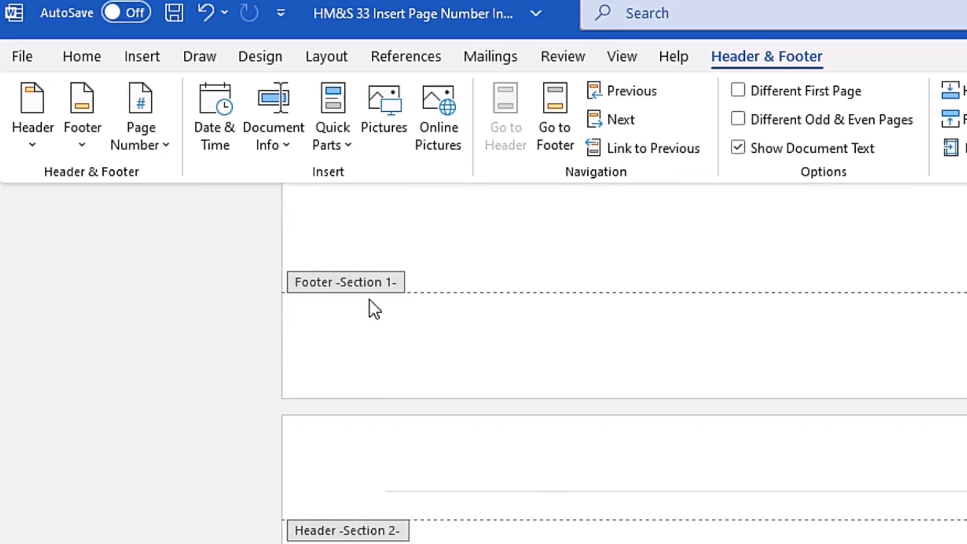
pyautogui.click(158, 138)
pyautogui.click(205, 305)
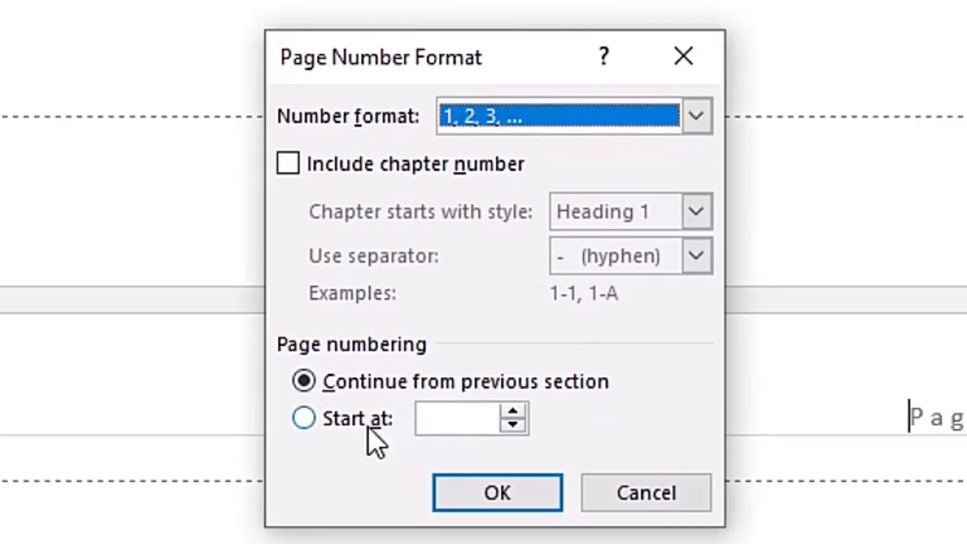
pyautogui.click(325, 418)
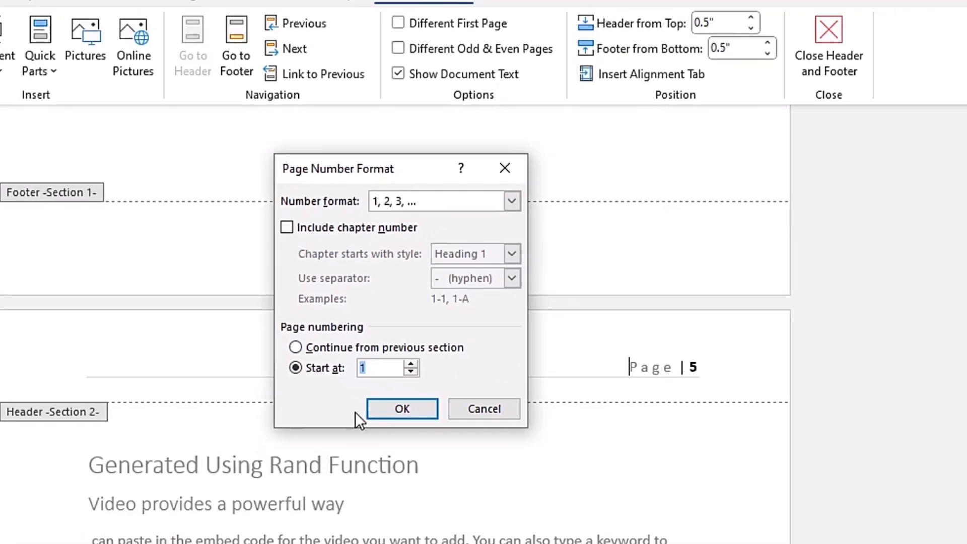
pyautogui.click(385, 416)
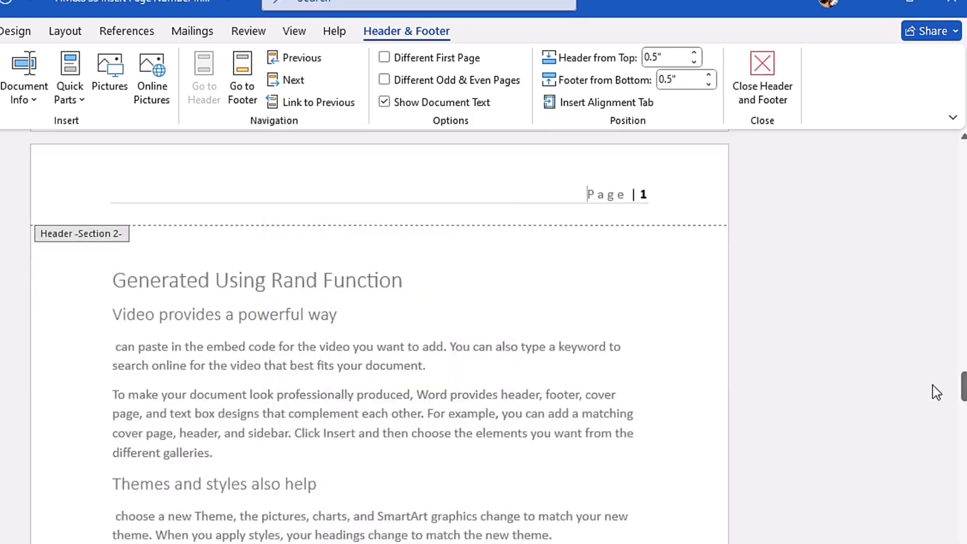
pyautogui.moveTo(963, 401); pyautogui.dragTo(963, 427)
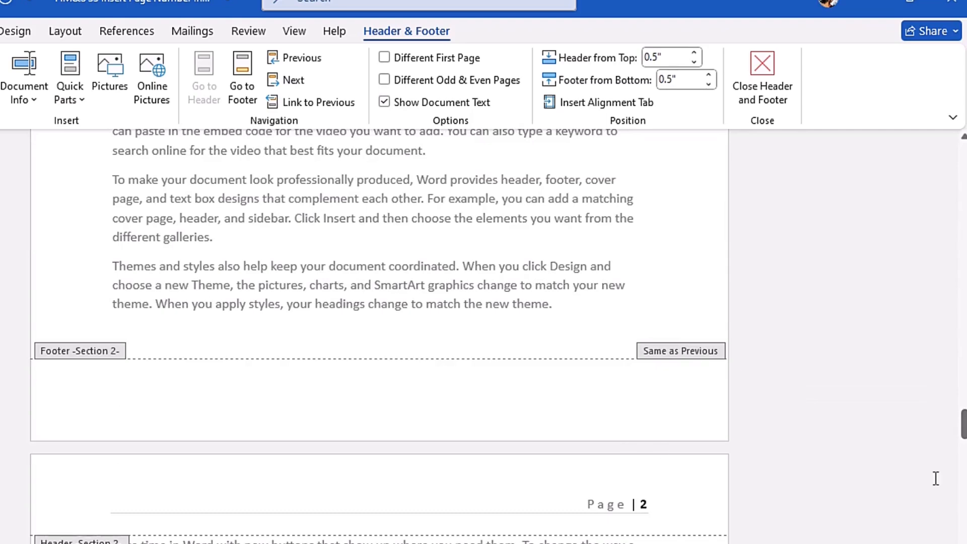
pyautogui.moveTo(963, 430); pyautogui.dragTo(960, 159)
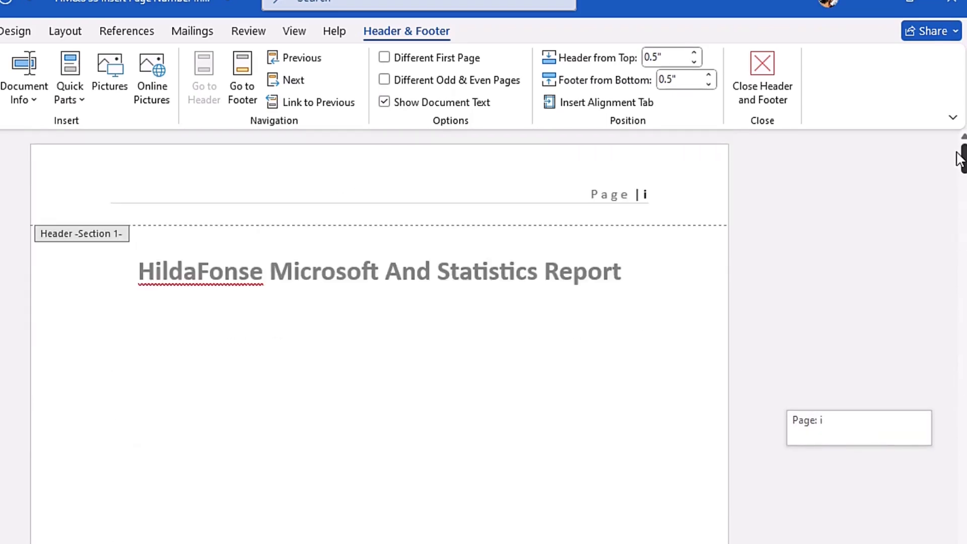
pyautogui.click(780, 91)
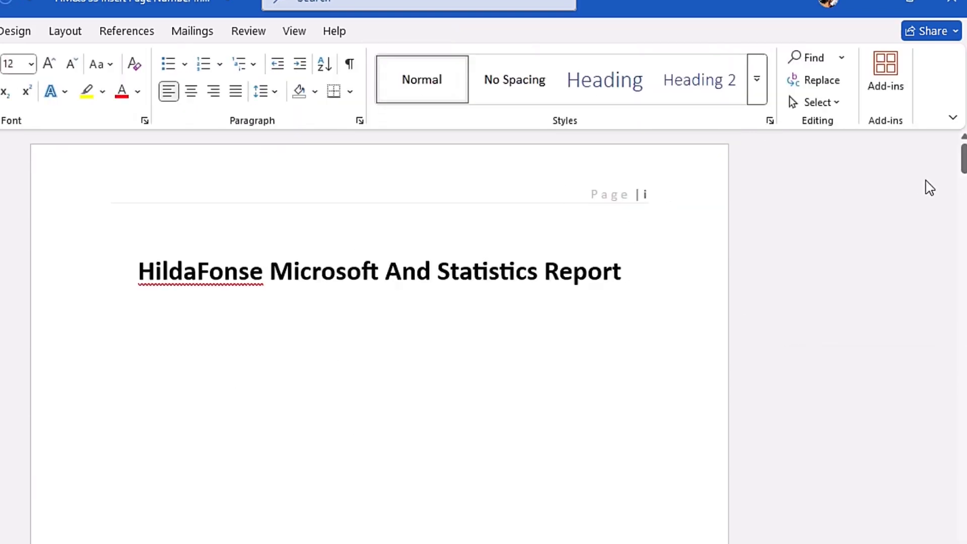
# Step: Give the title page a different first-page header, delete its page number, and leave header editing
pyautogui.moveTo(962, 174); pyautogui.dragTo(962, 383)
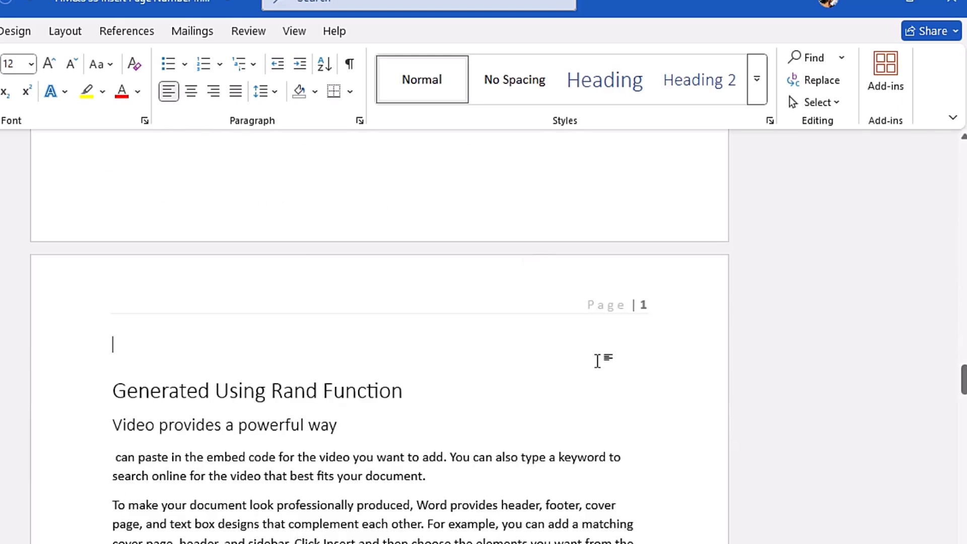
pyautogui.moveTo(963, 378); pyautogui.dragTo(859, 208)
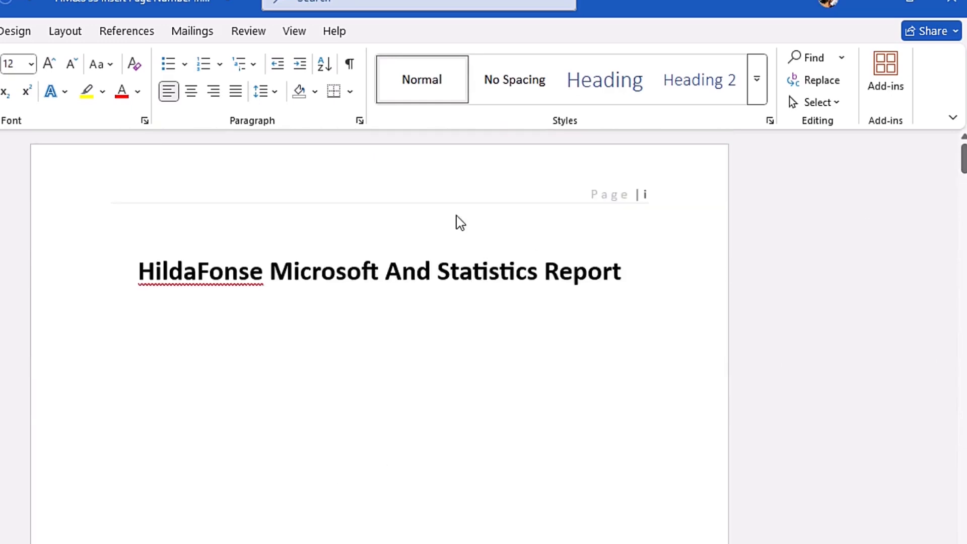
pyautogui.doubleClick(378, 190)
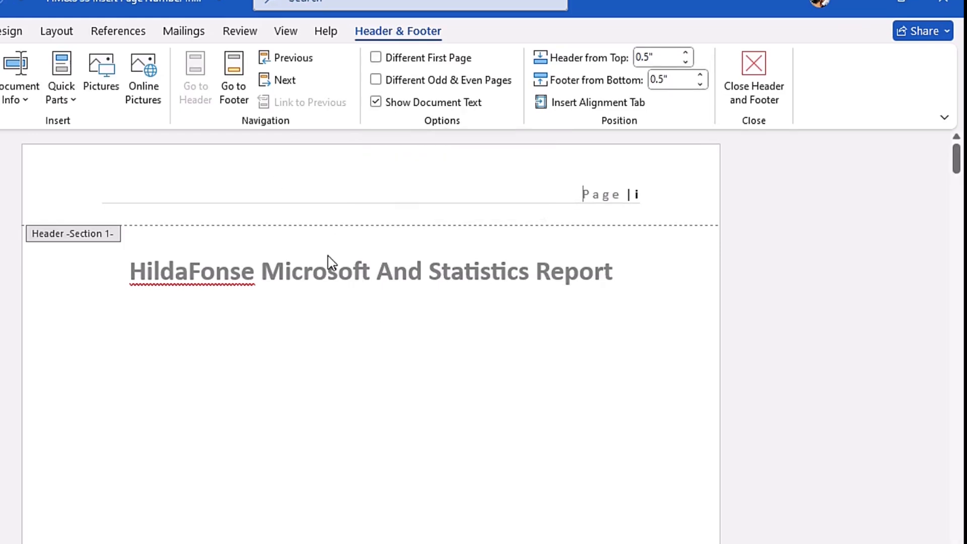
pyautogui.click(376, 59)
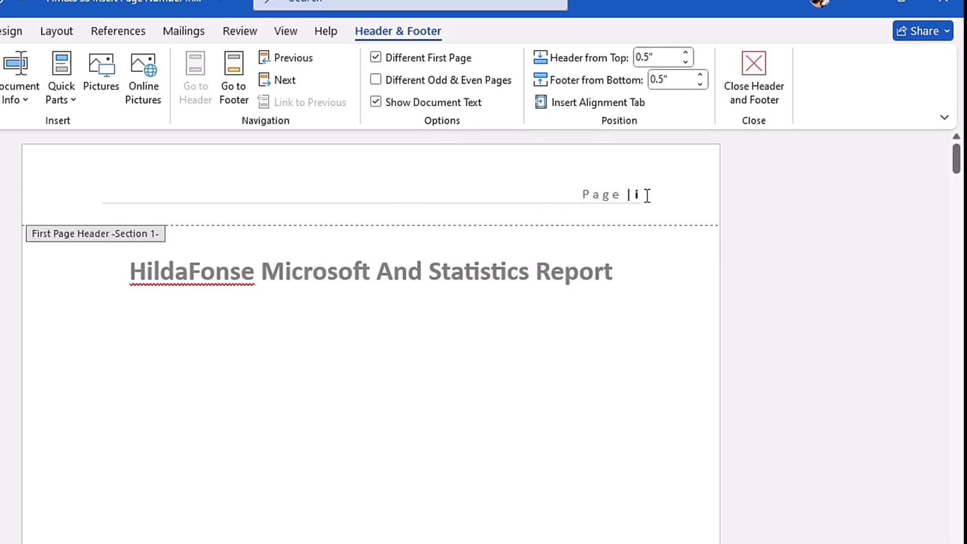
pyautogui.moveTo(650, 195); pyautogui.dragTo(532, 196)
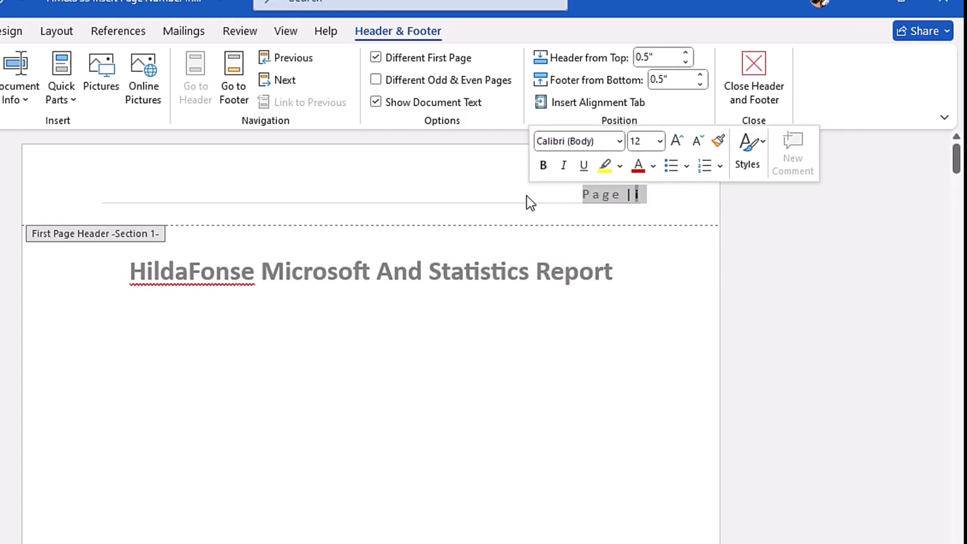
pyautogui.press('Delete')
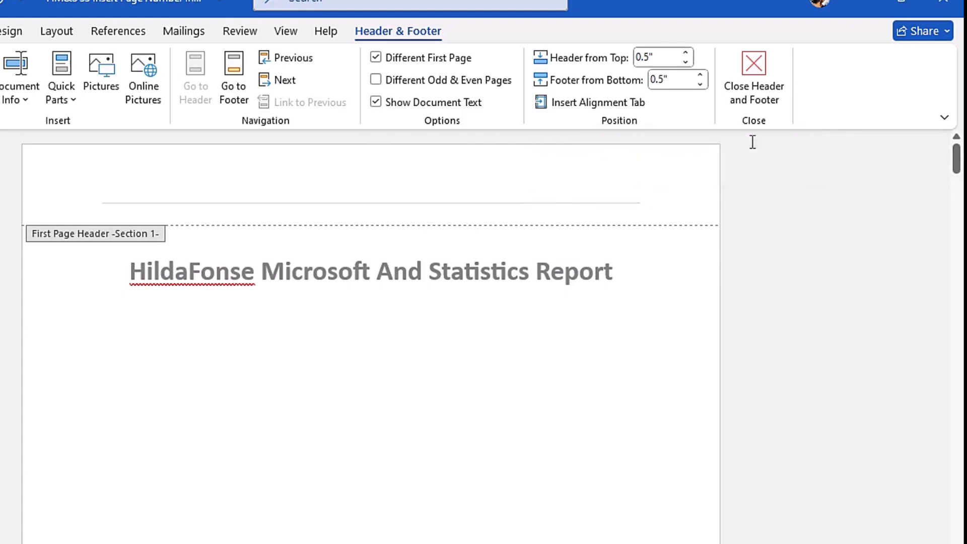
pyautogui.click(768, 99)
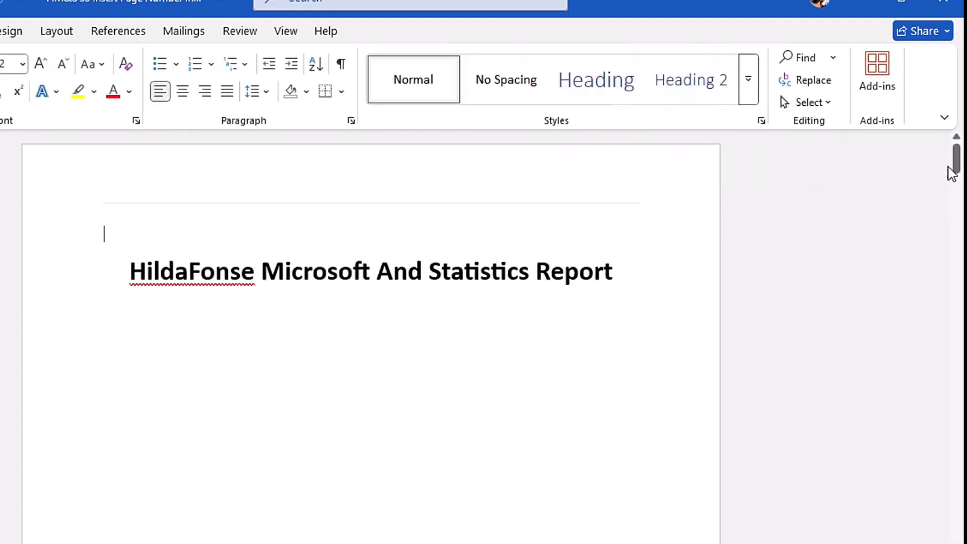
# Step: Check the page numbering from the title page through the Acknowledgement page to the Generated Using Rand Function page
pyautogui.click(957, 158)
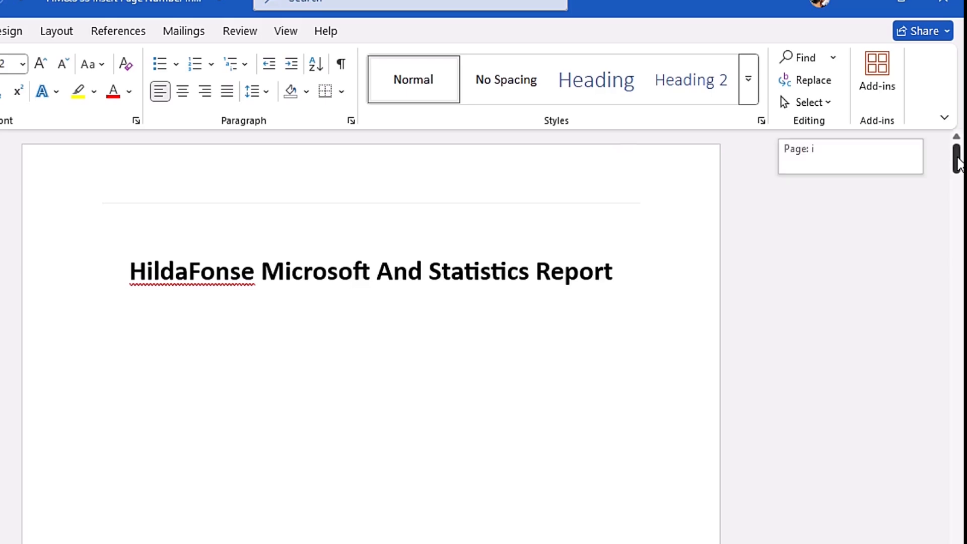
pyautogui.moveTo(957, 162); pyautogui.dragTo(958, 212)
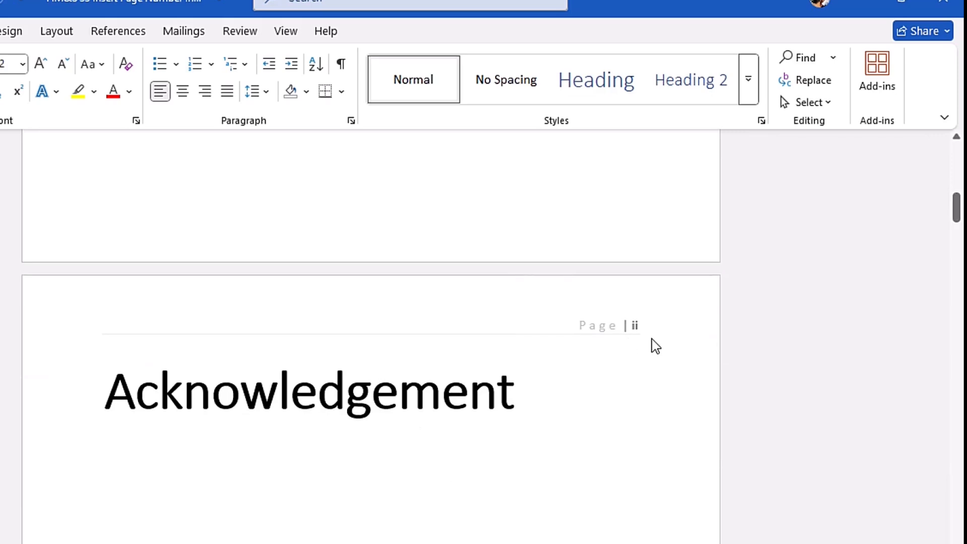
pyautogui.moveTo(957, 227); pyautogui.dragTo(959, 385)
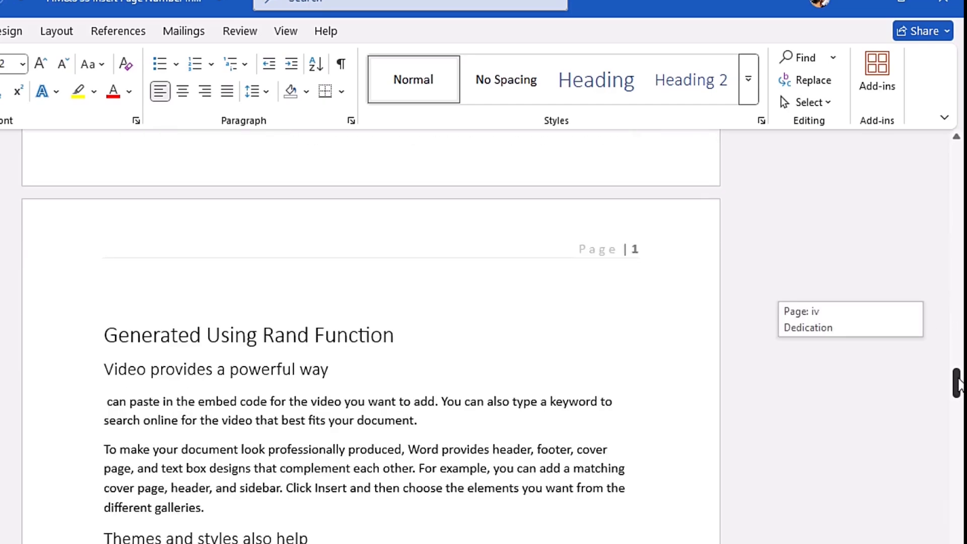
pyautogui.moveTo(959, 385); pyautogui.dragTo(957, 151)
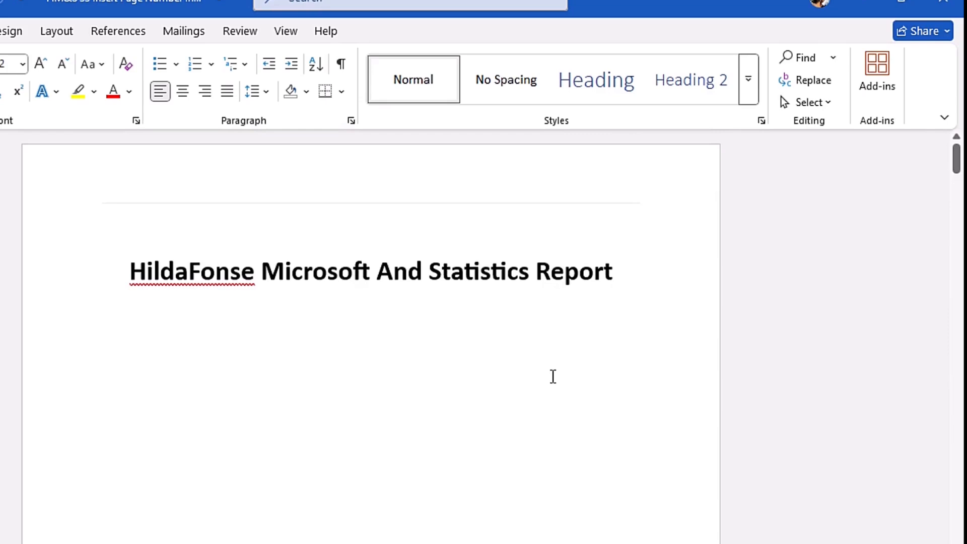